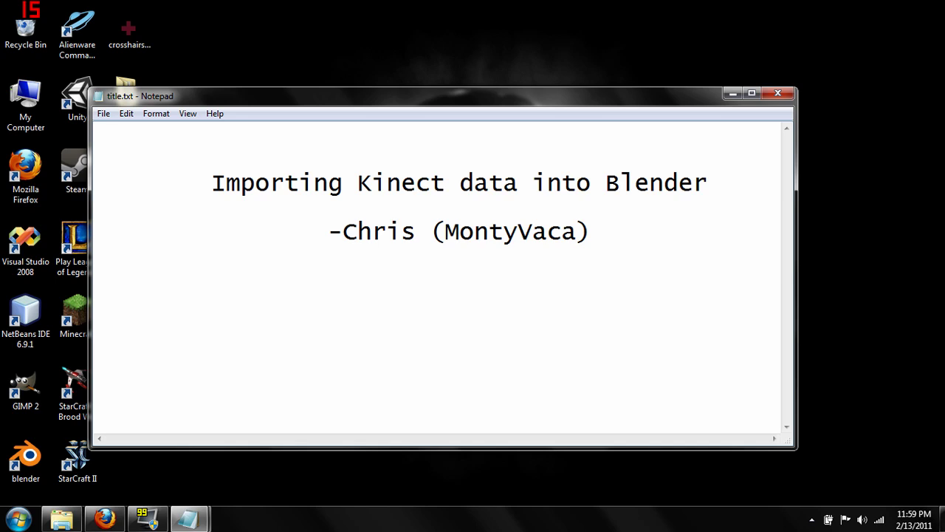
Put away the title note and restore links.txt, which shows the OpenKinect wiki Main_Page address
click(734, 93)
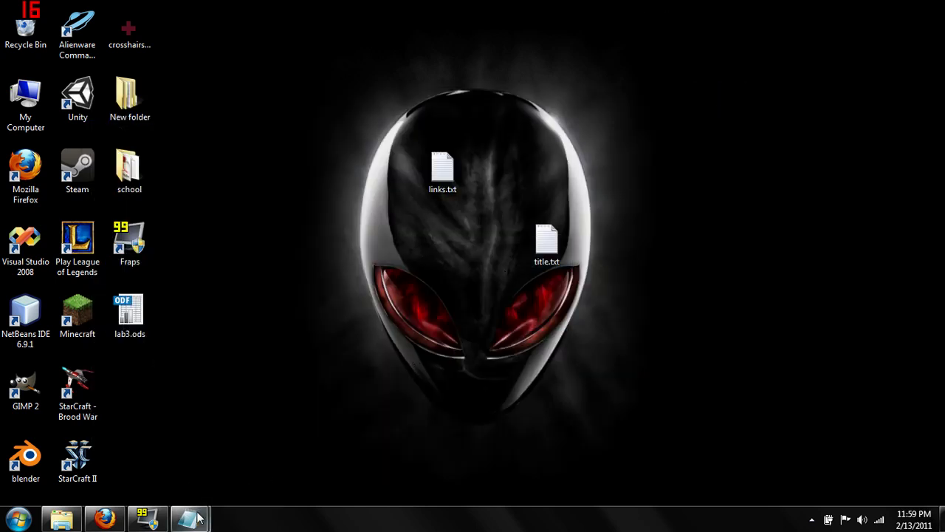
mouse_move(198, 522)
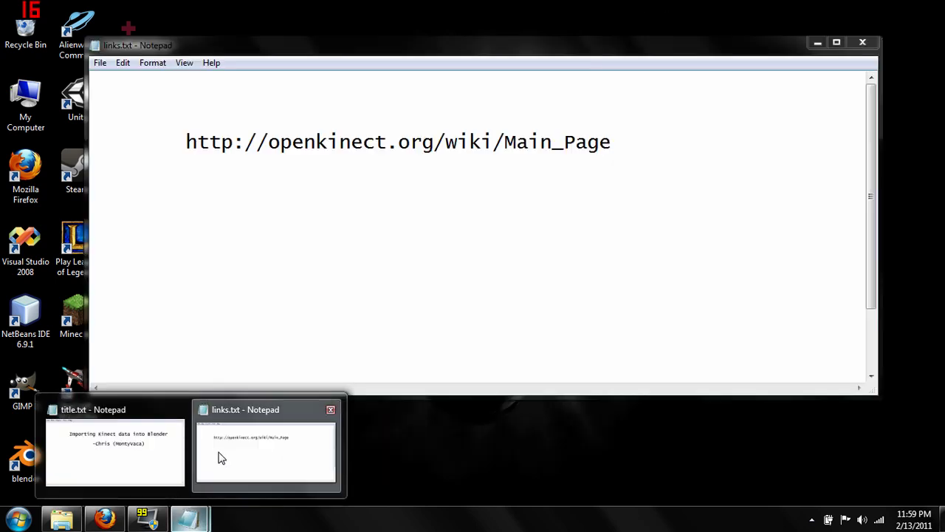
click(219, 456)
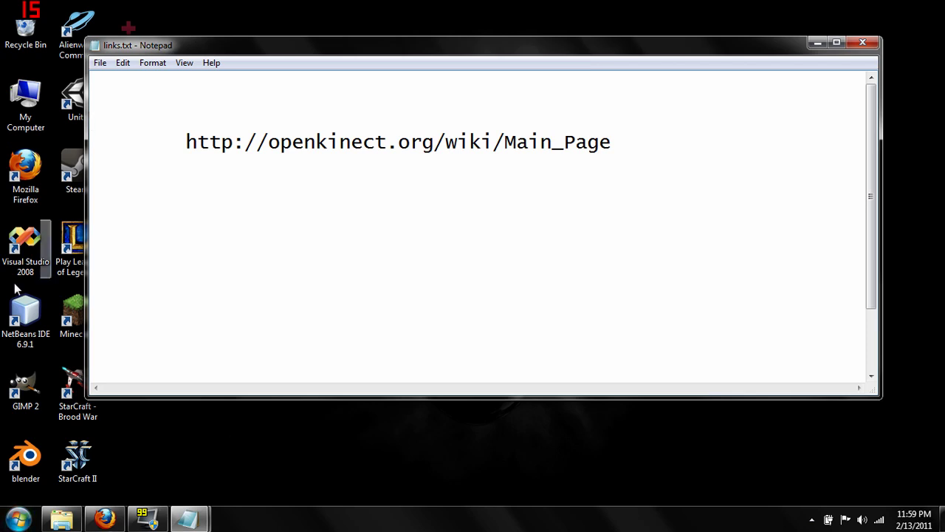
In Firefox, follow the 'installing' link on the OpenKinect Main Page to Getting Started
click(105, 520)
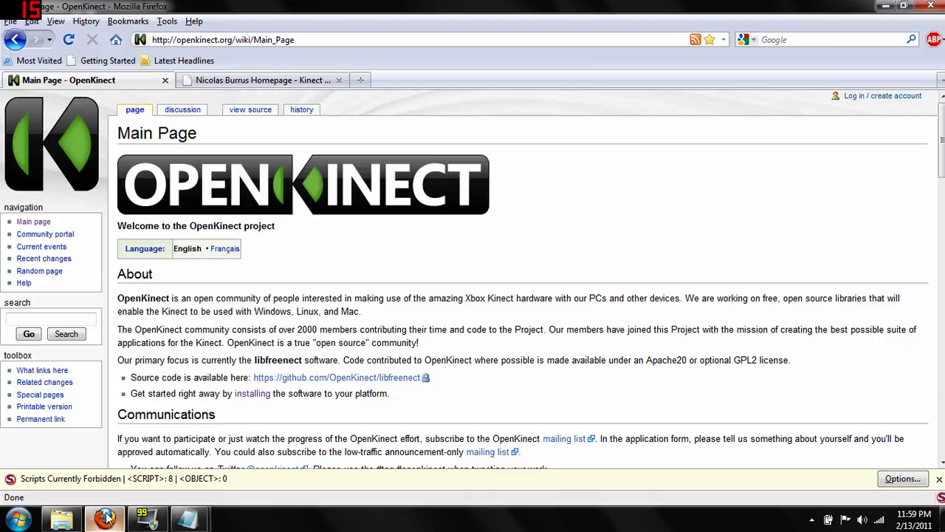
scroll(373, 247, down, 3)
scroll(374, 246, up, 3)
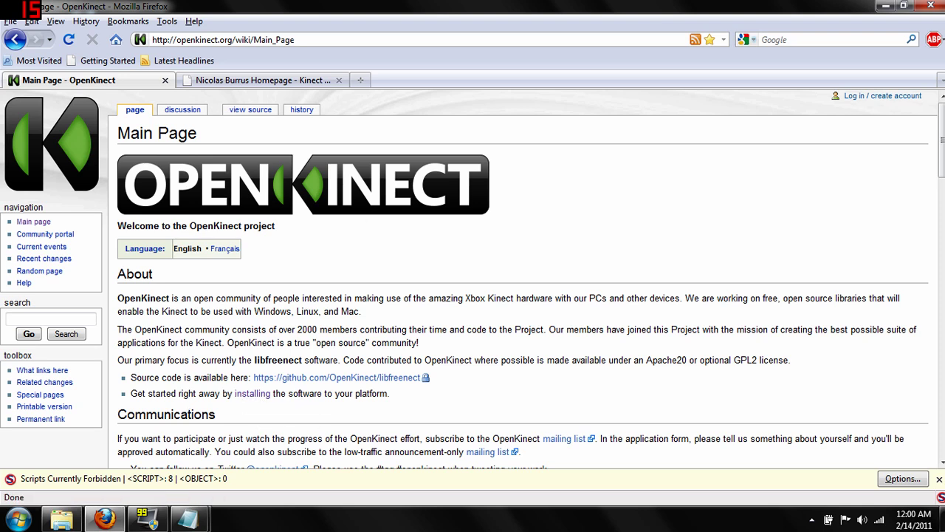
click(262, 398)
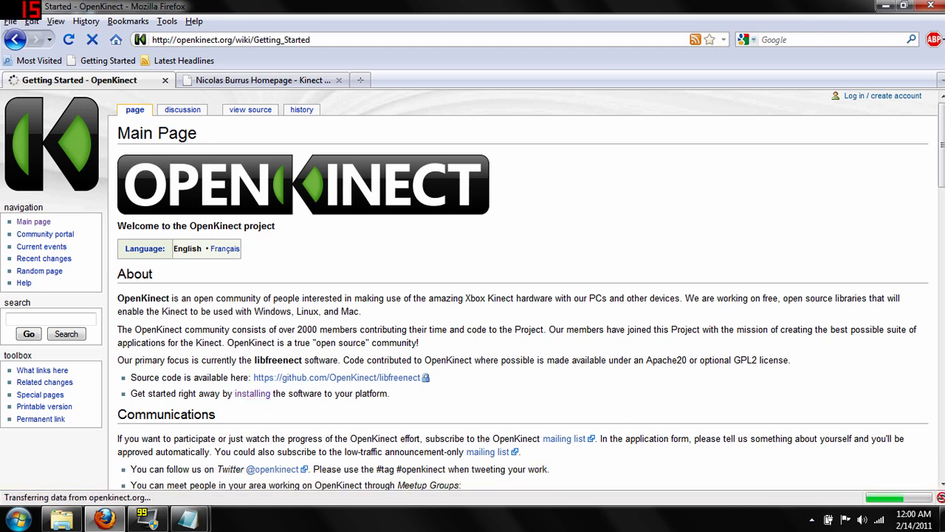
Jump from the Getting Started contents to the '4 Windows' section
scroll(453, 274, down, 2)
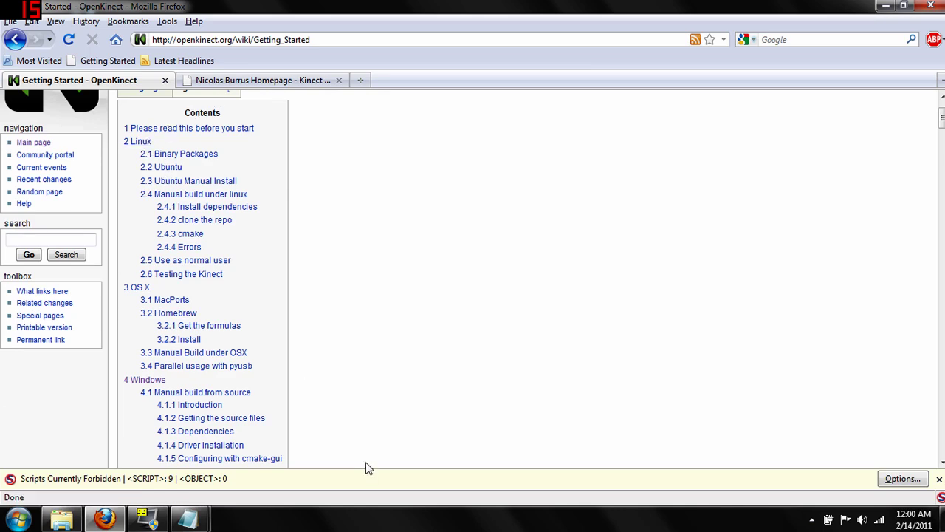
scroll(236, 347, down, 2)
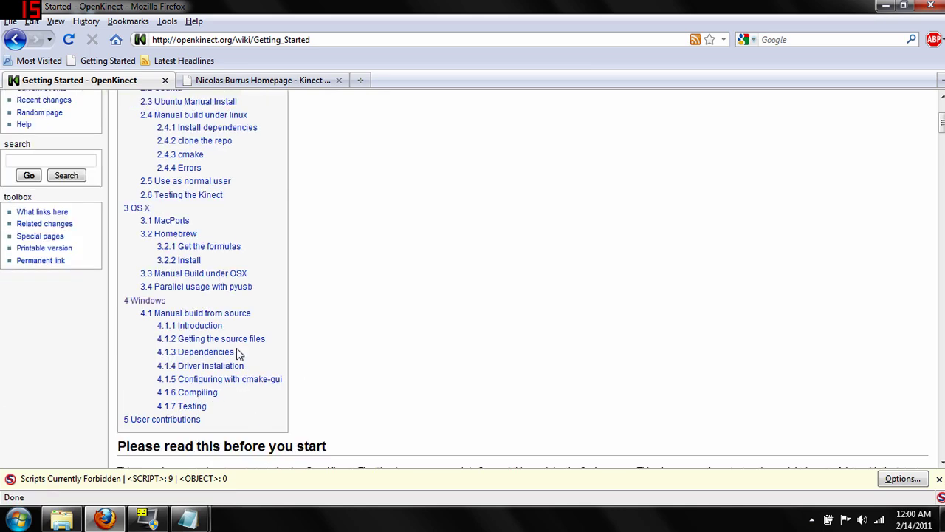
click(143, 299)
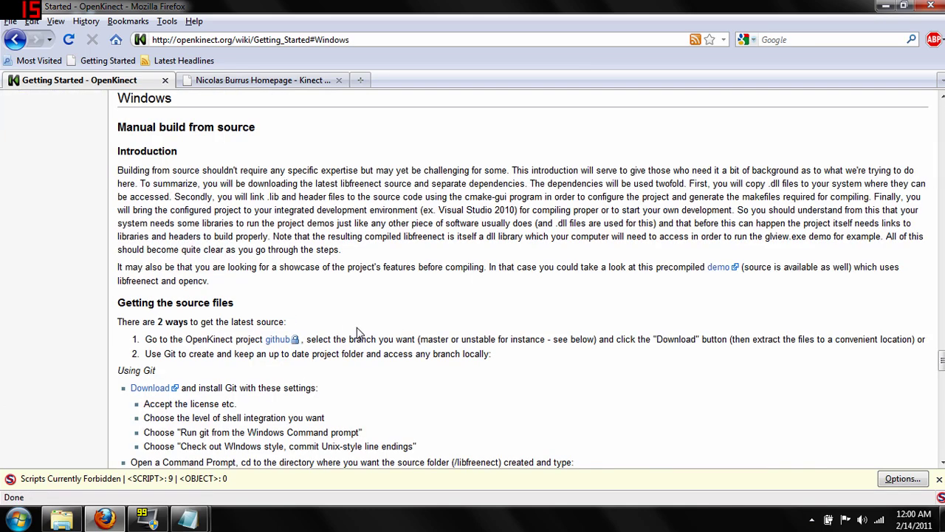
Read through the Windows Dependencies, Driver installation and cmake-gui configuration instructions
scroll(214, 151, down, 2)
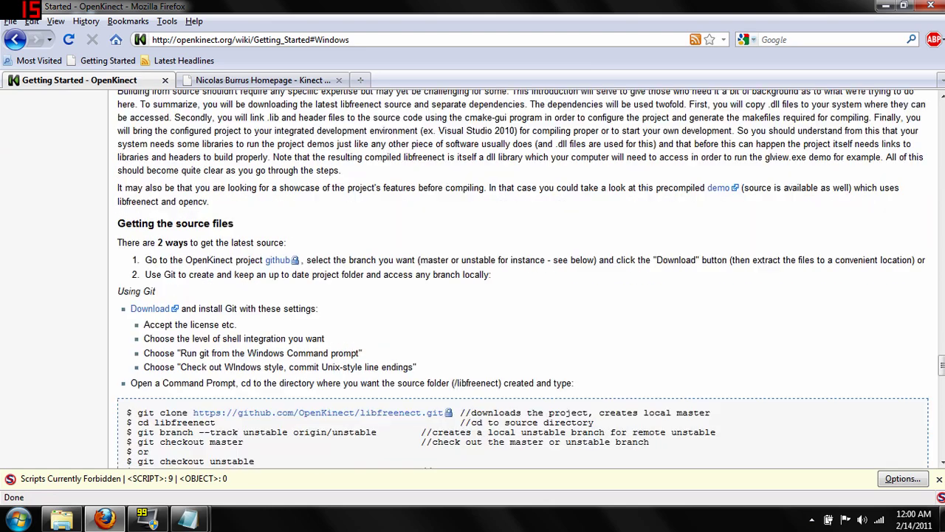
scroll(283, 262, down, 2)
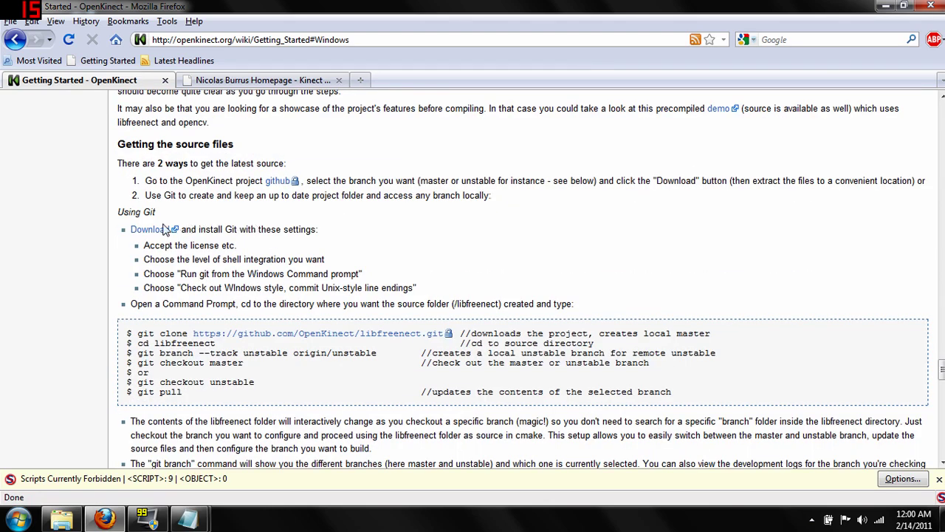
scroll(259, 255, down, 4)
scroll(259, 255, down, 4)
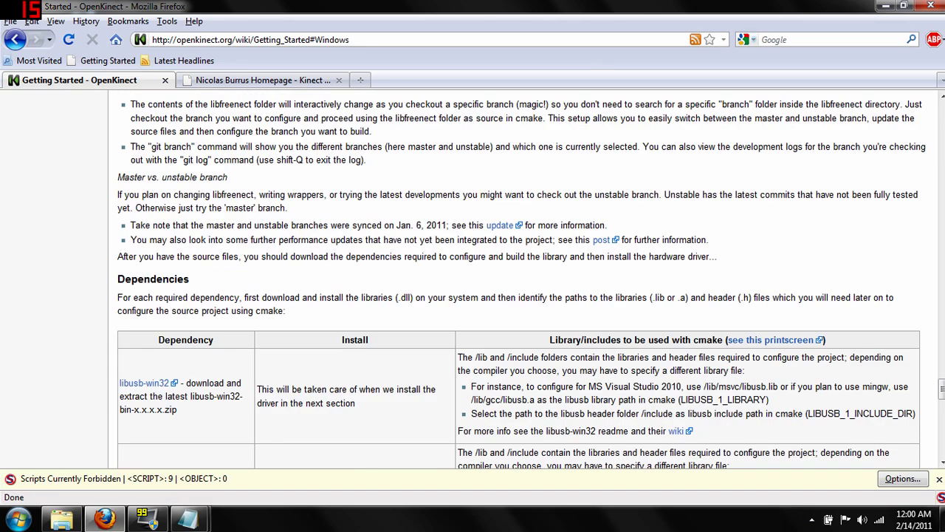
scroll(341, 222, down, 2)
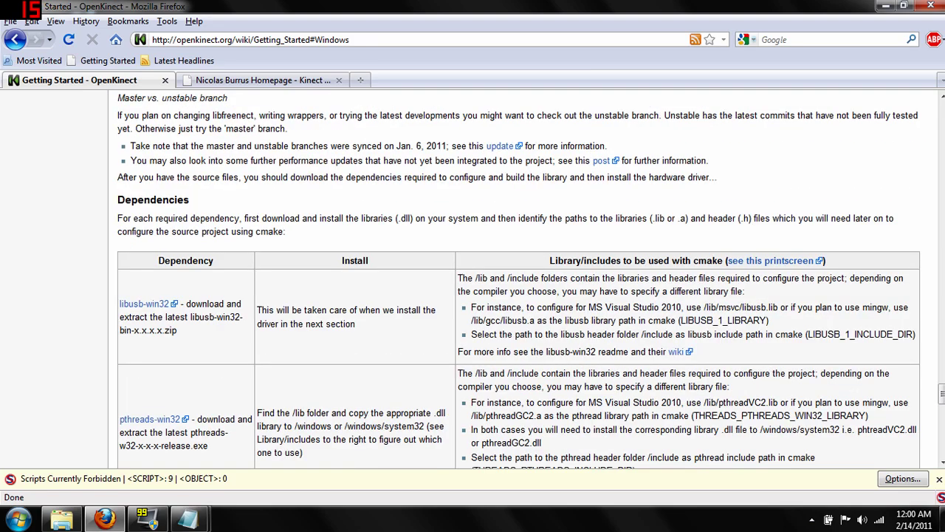
scroll(226, 193, up, 2)
scroll(238, 196, down, 6)
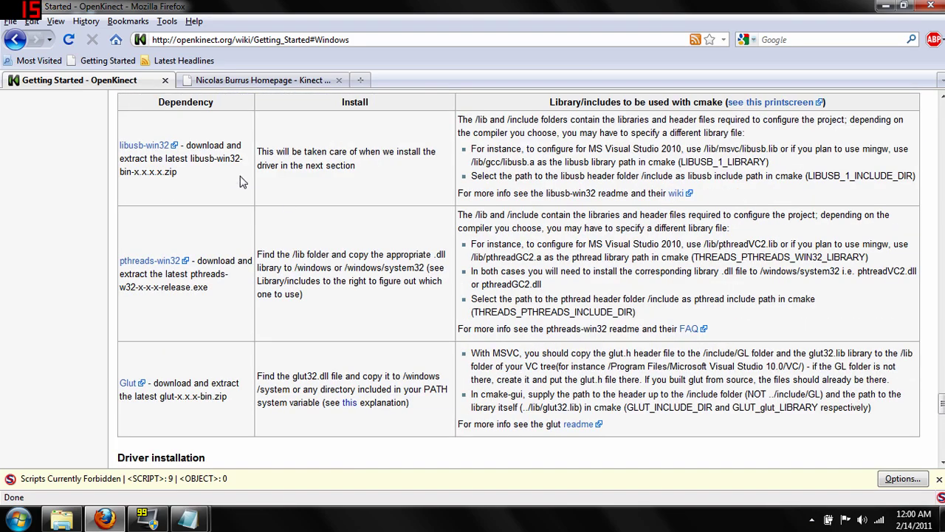
scroll(240, 182, down, 4)
scroll(234, 218, up, 6)
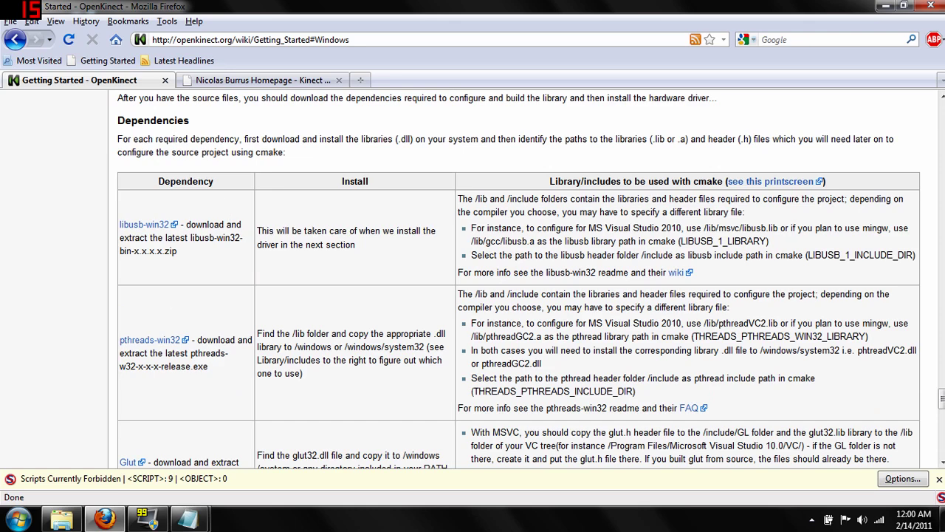
scroll(211, 336, down, 2)
scroll(216, 334, up, 16)
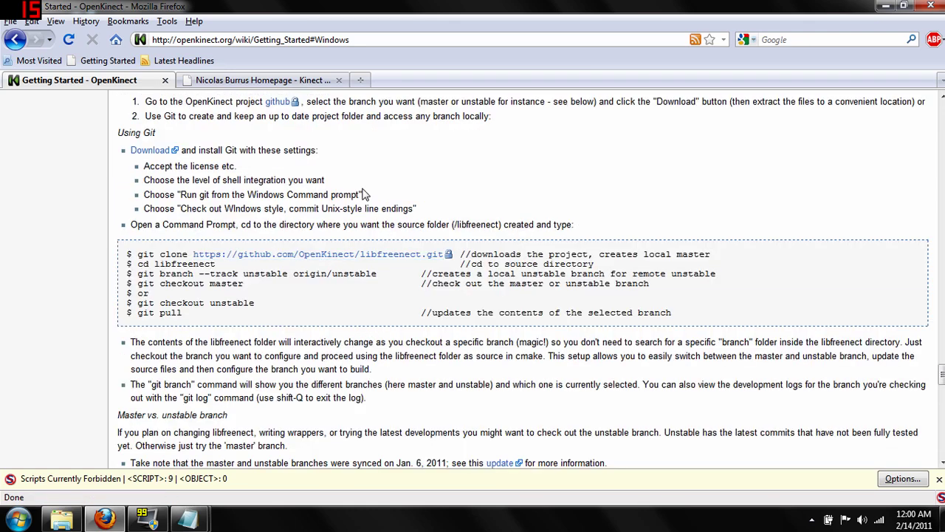
scroll(364, 199, up, 6)
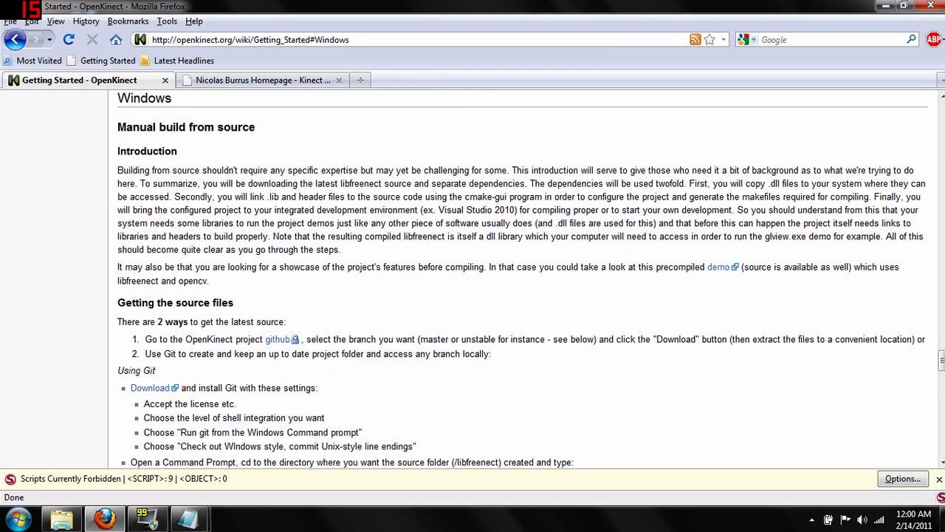
scroll(359, 201, down, 17)
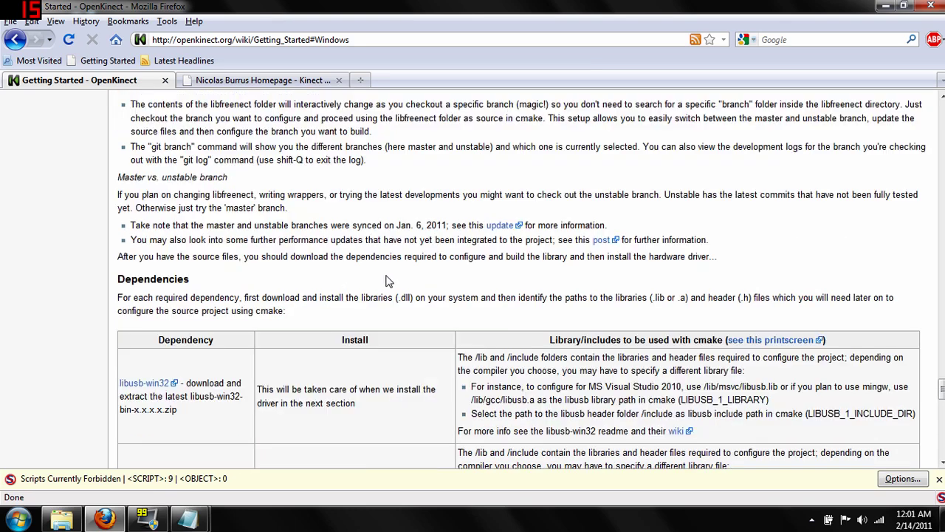
scroll(405, 296, down, 13)
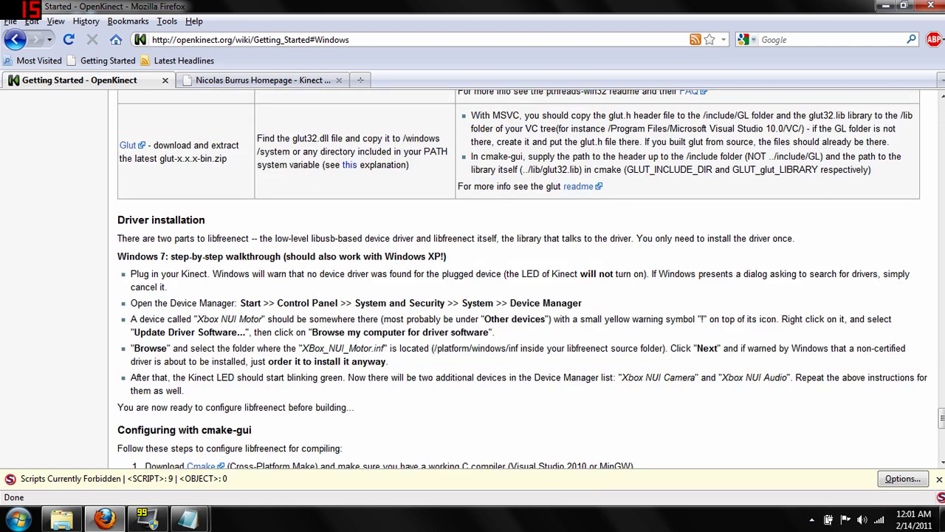
scroll(517, 281, down, 2)
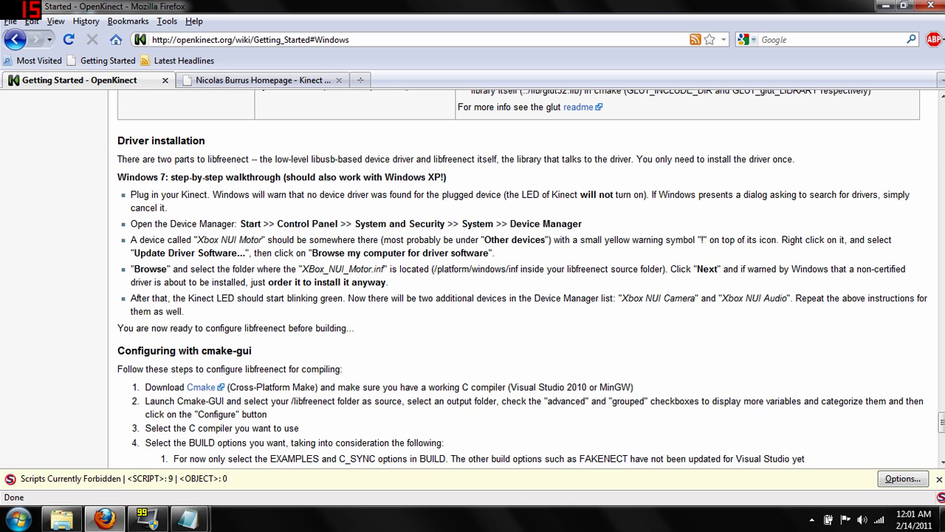
scroll(310, 185, down, 2)
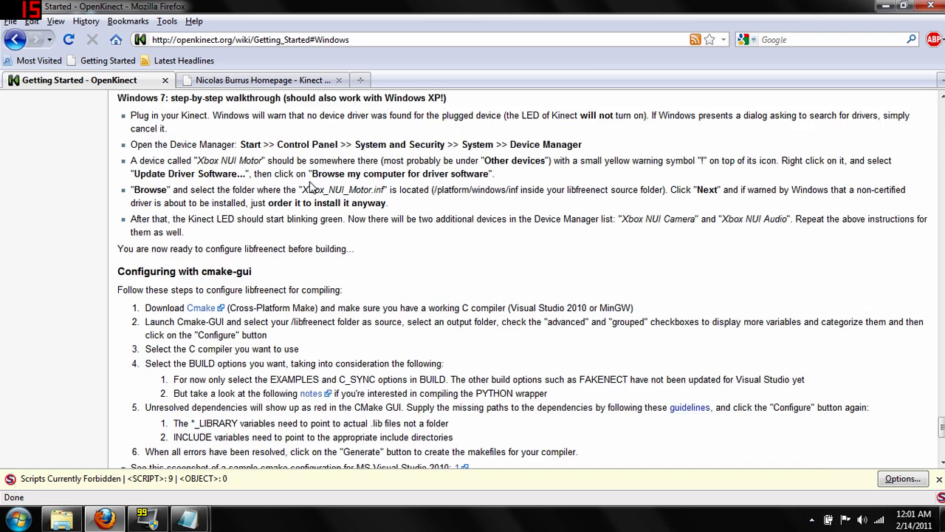
scroll(310, 186, down, 2)
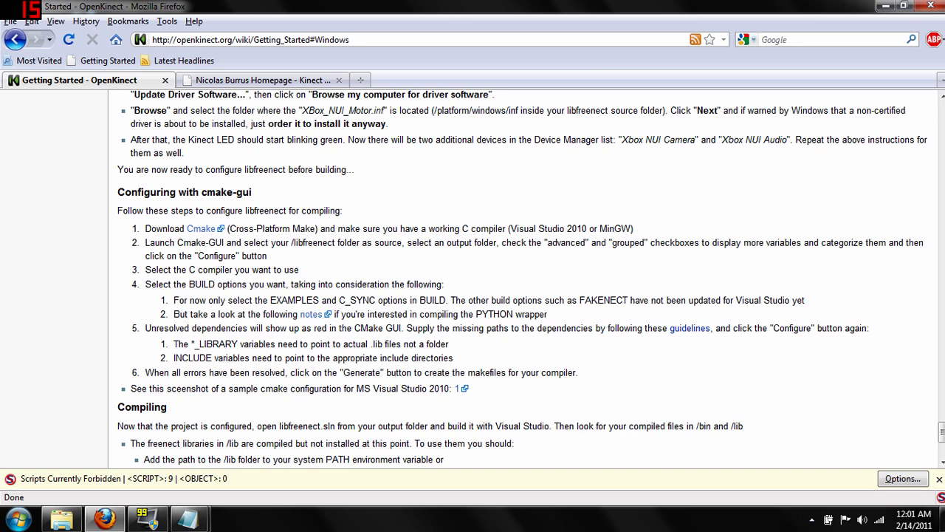
scroll(473, 251, up, 2)
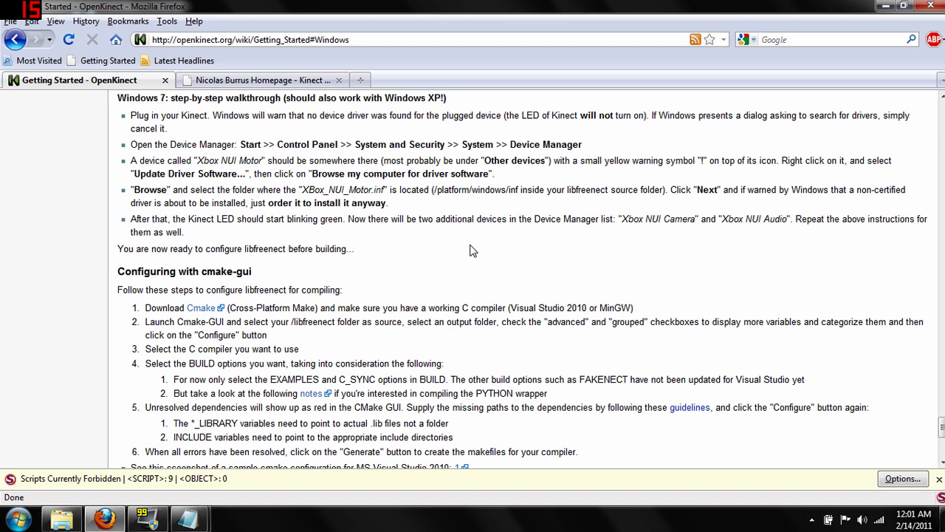
Run glview.exe from the RGBDemo-0.4.0-Win32 folder, check the chair's depth and colour feeds, then close it
mouse_move(60, 523)
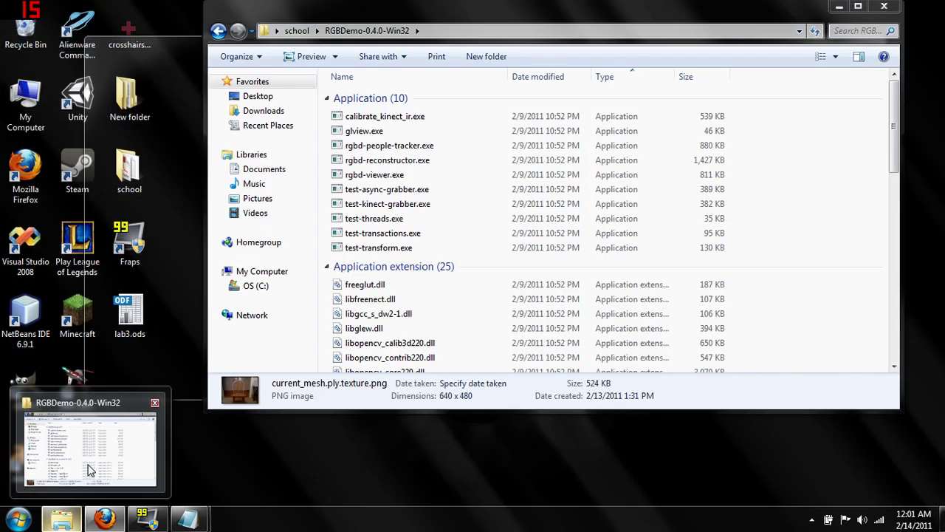
click(90, 447)
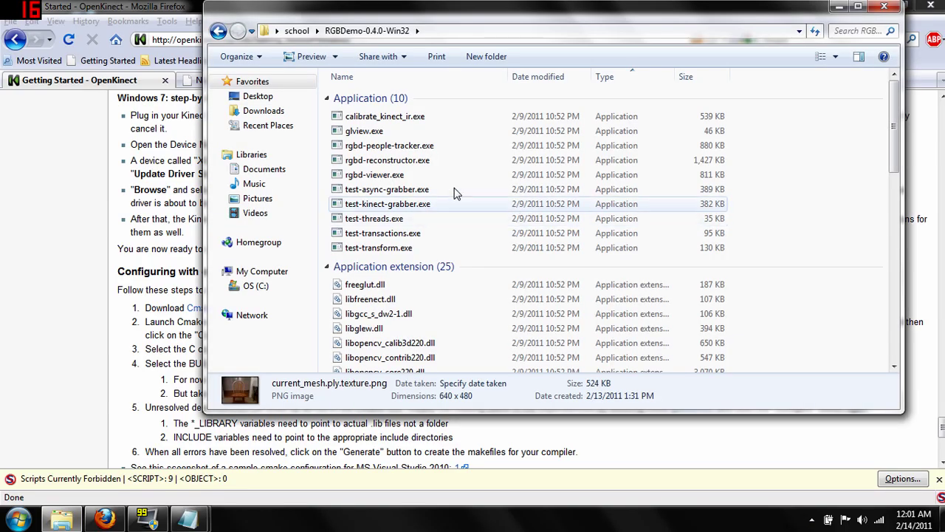
double_click(361, 132)
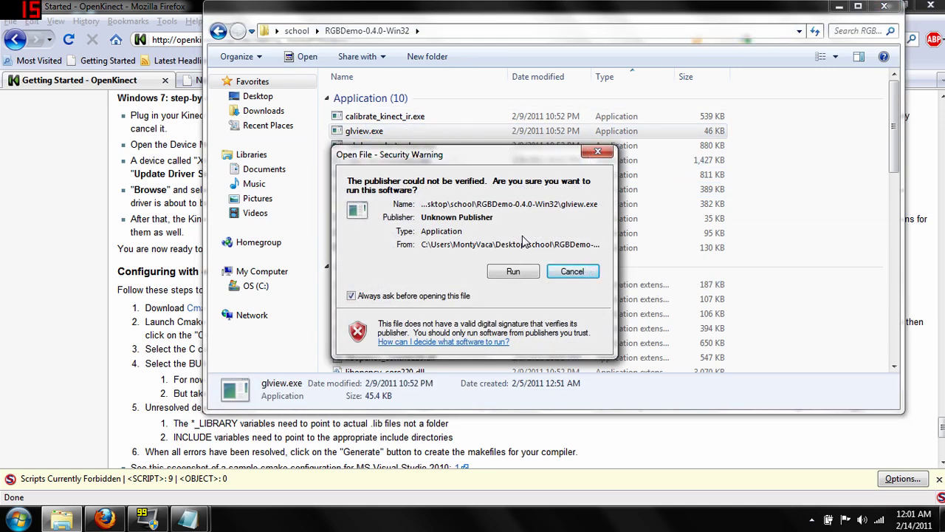
click(509, 278)
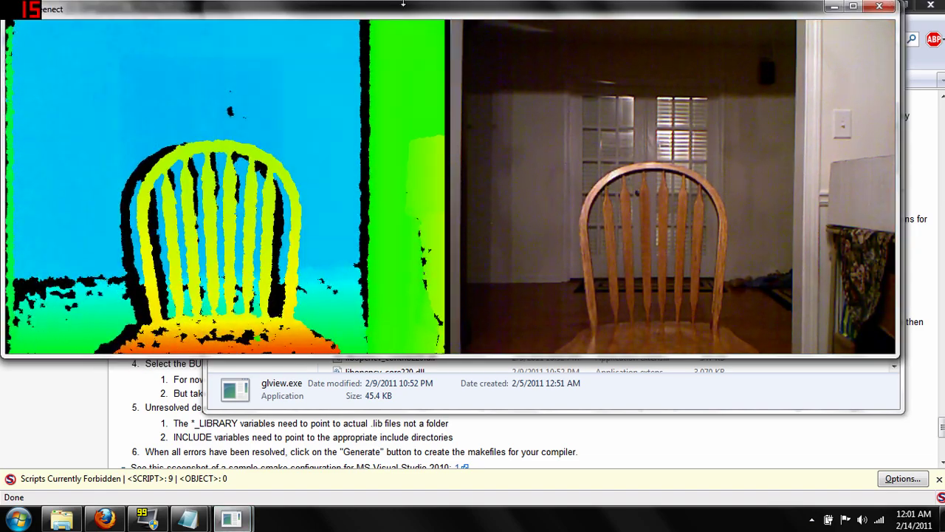
drag(394, 11, 434, 23)
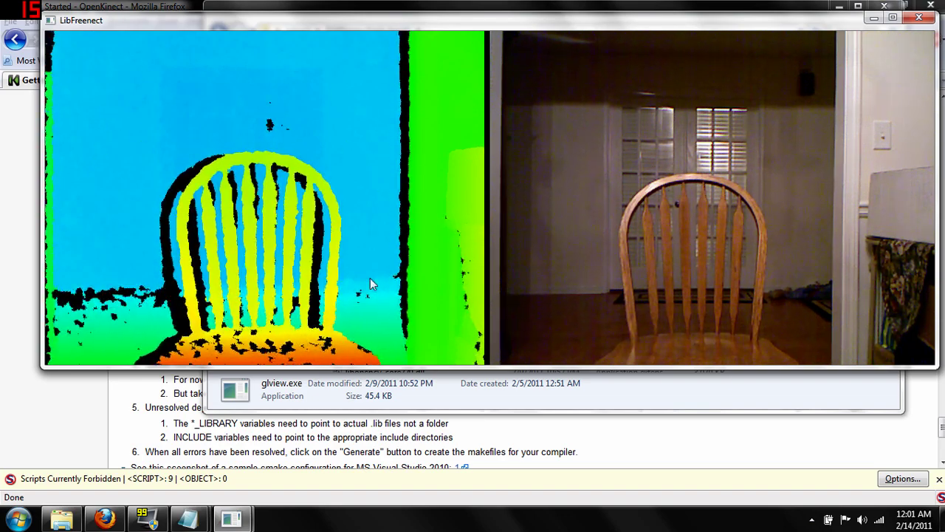
click(920, 18)
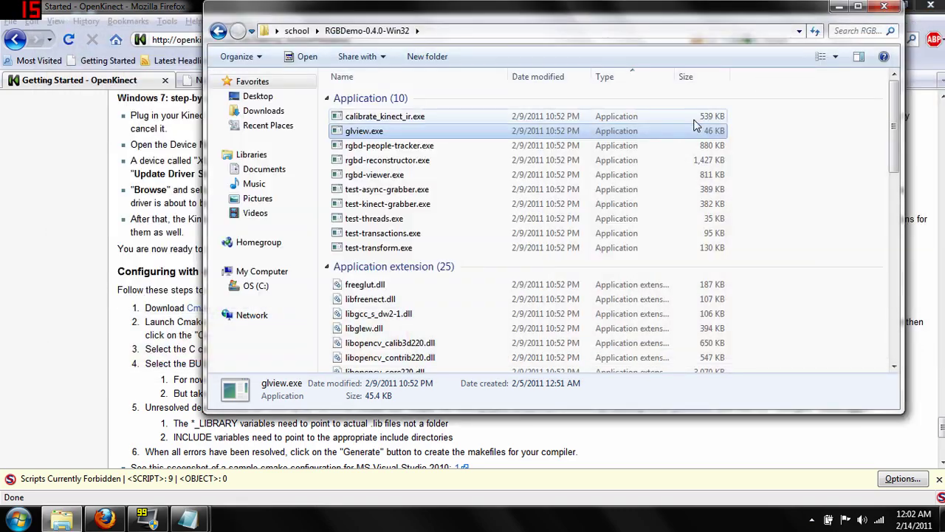
Bring links.txt forward and scroll to its second address, the KinectRgbDemoV4 research page
click(104, 9)
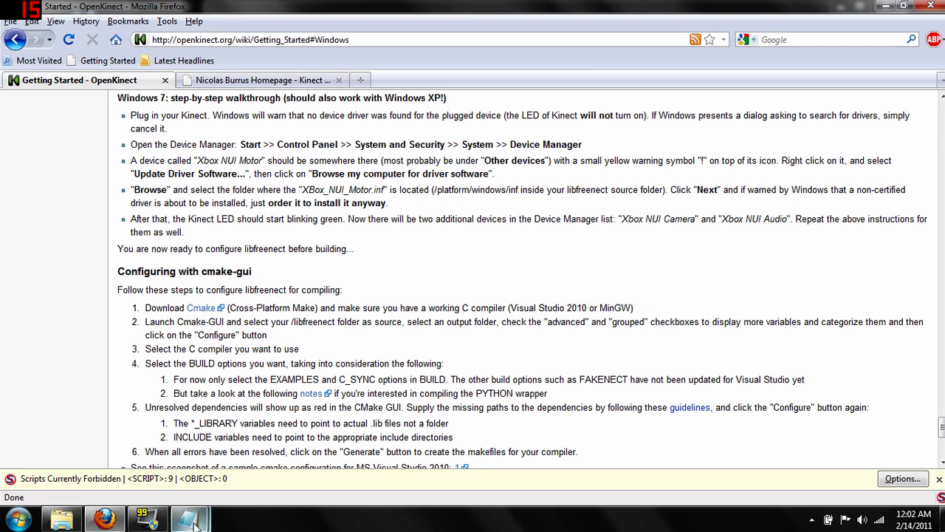
mouse_move(188, 519)
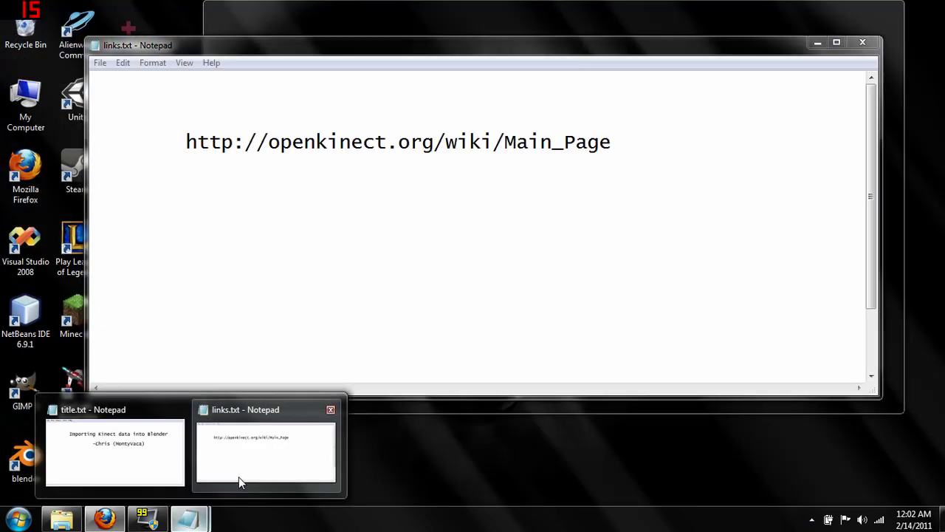
click(238, 476)
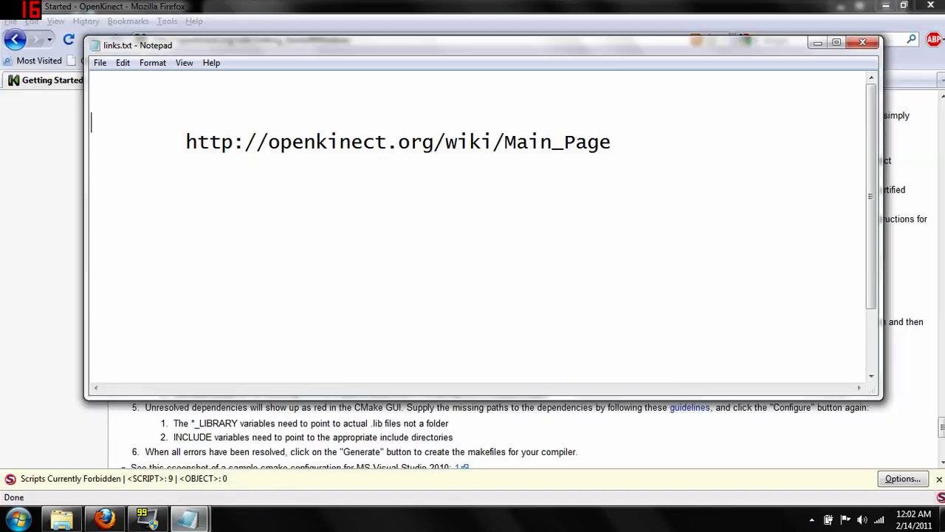
scroll(238, 476, down, 3)
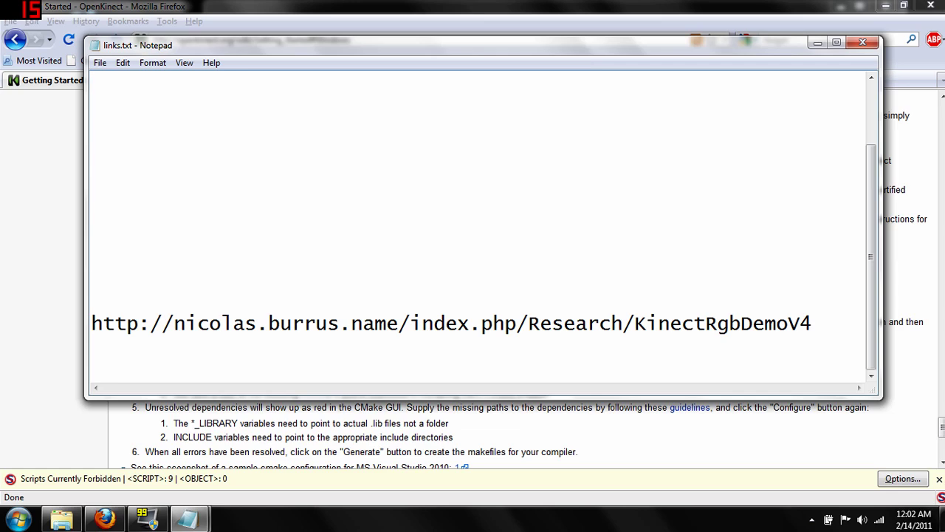
Switch to the Kinect RGB Demo v0.4.0 tab and read its mesh export, replay and people detection sections
click(423, 6)
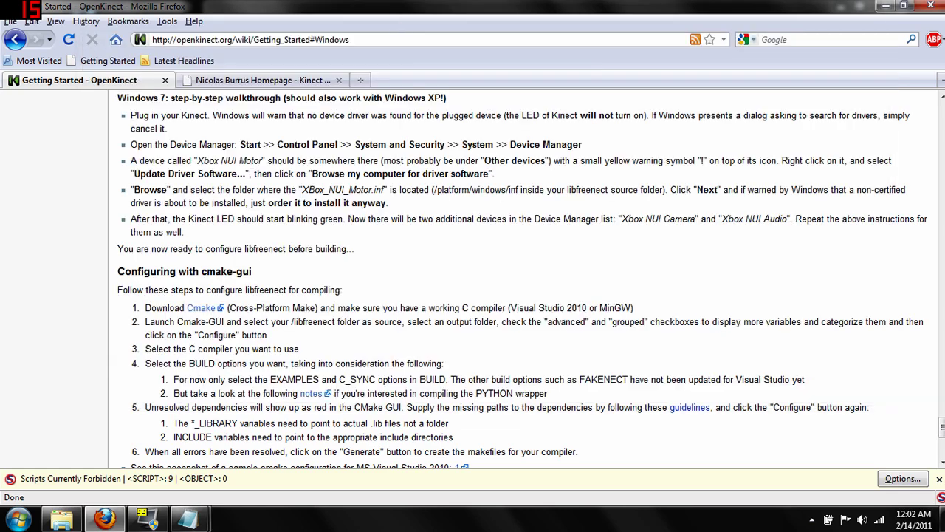
click(236, 79)
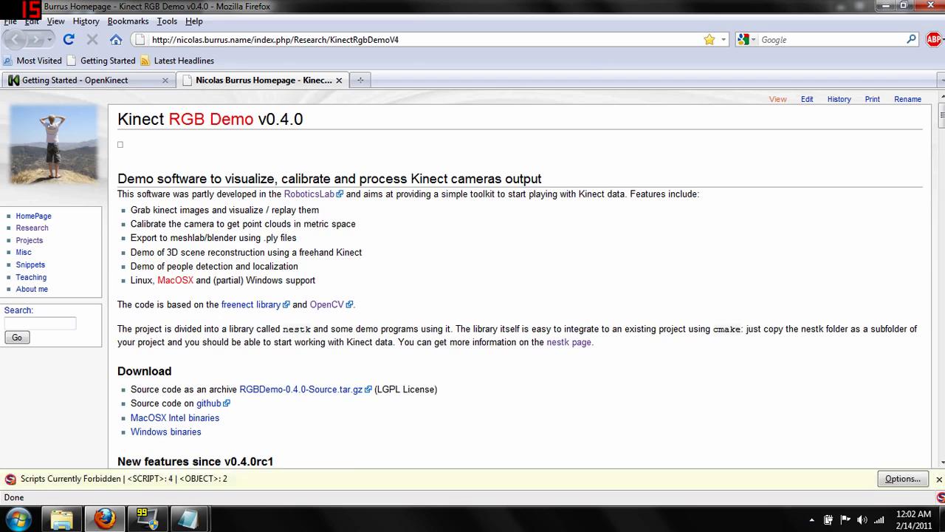
scroll(298, 194, down, 10)
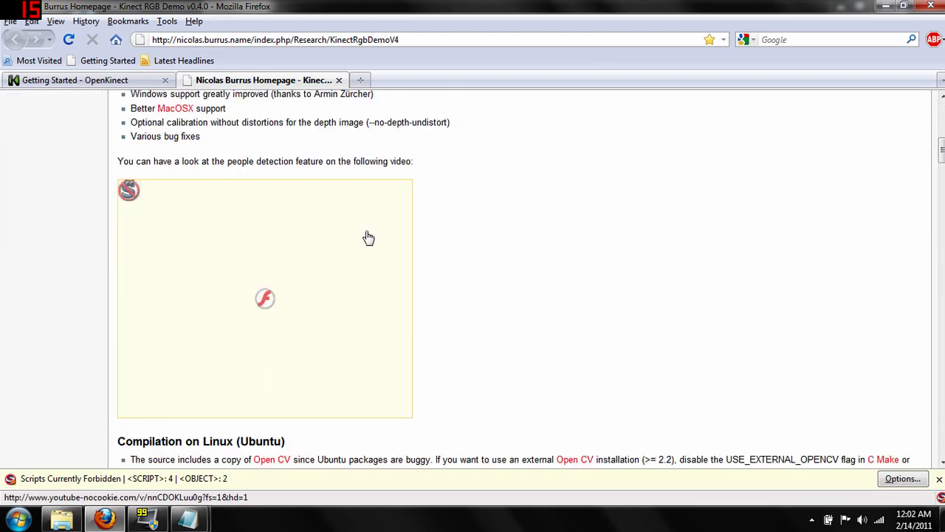
scroll(384, 235, down, 5)
scroll(405, 234, up, 7)
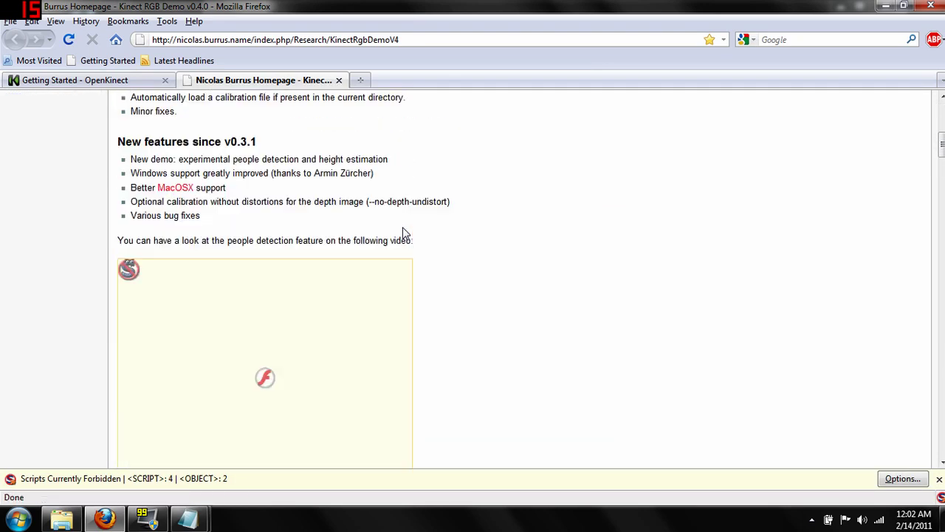
scroll(403, 234, up, 10)
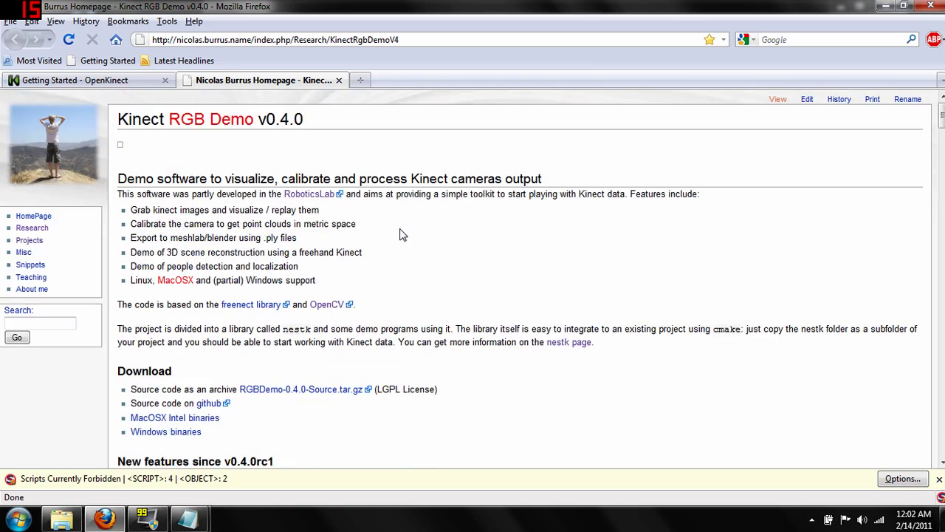
scroll(402, 235, down, 12)
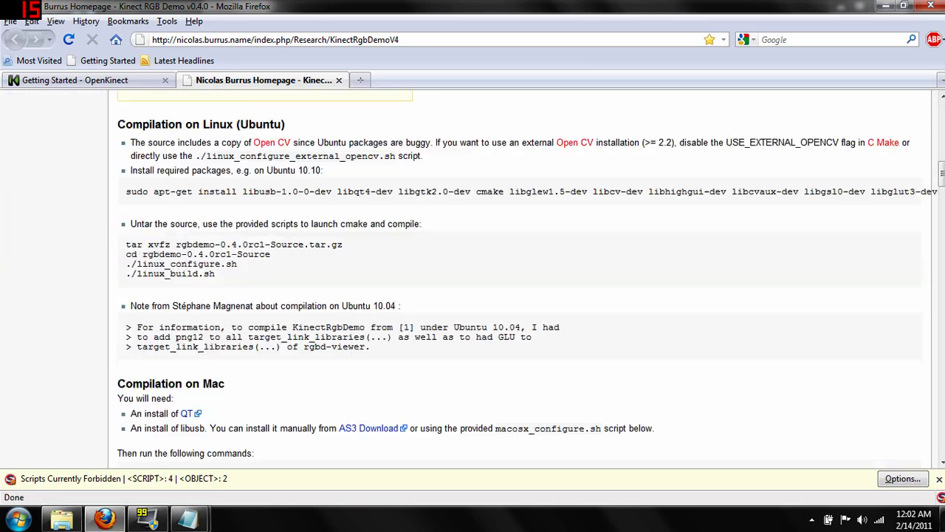
scroll(405, 233, down, 15)
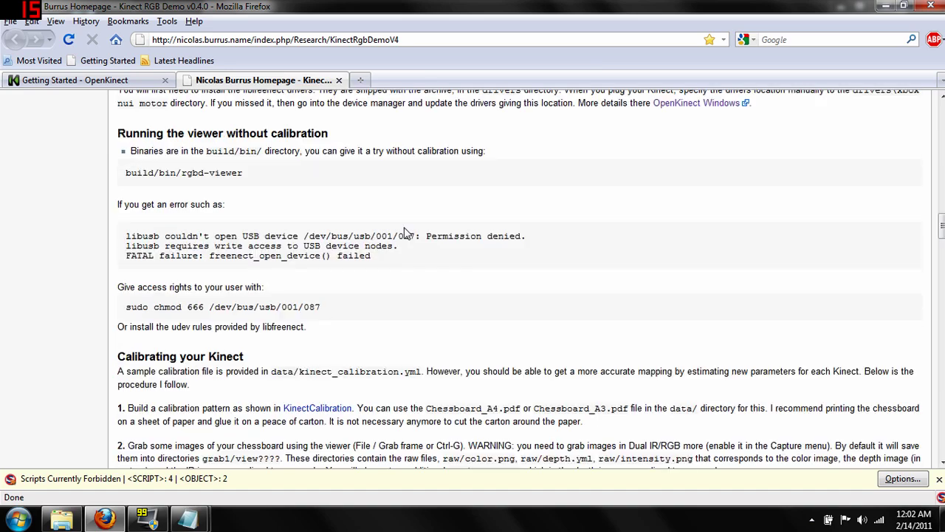
scroll(405, 233, down, 15)
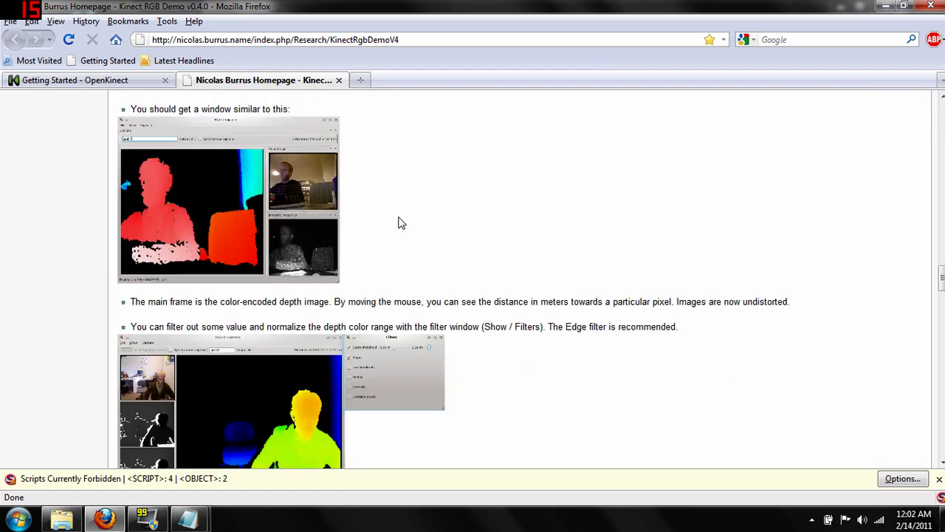
scroll(401, 223, down, 15)
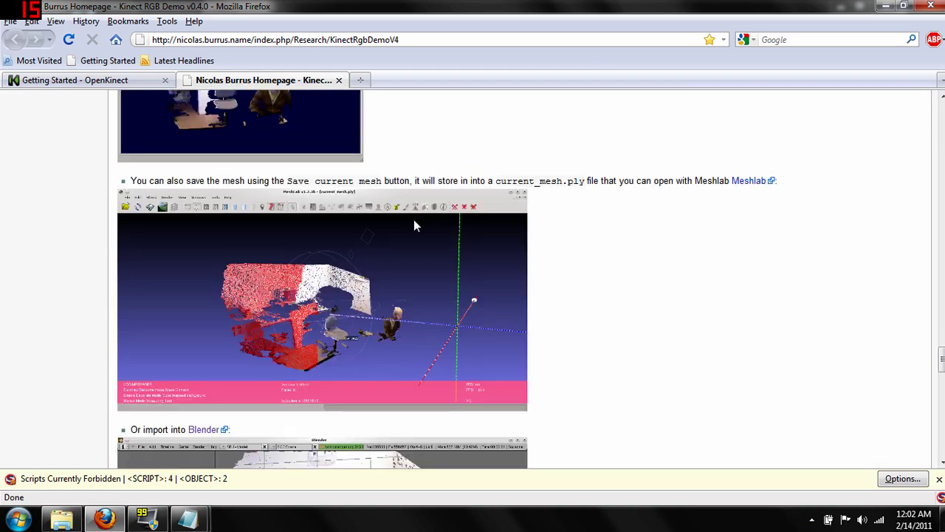
scroll(414, 226, down, 15)
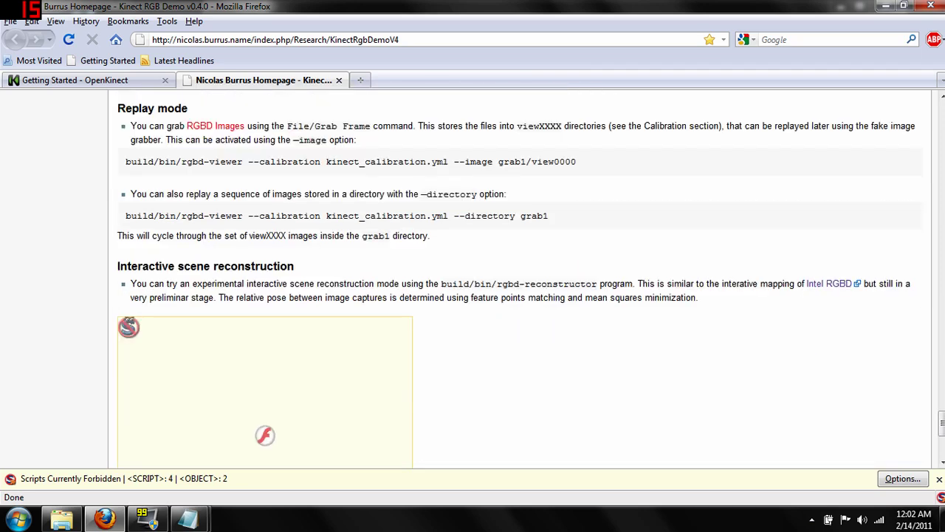
scroll(414, 228, down, 4)
scroll(412, 224, up, 18)
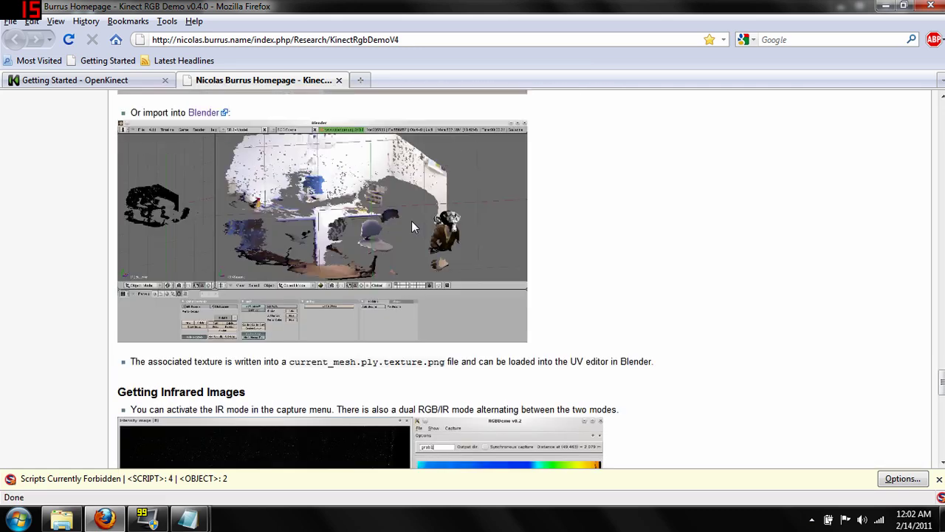
scroll(411, 221, up, 9)
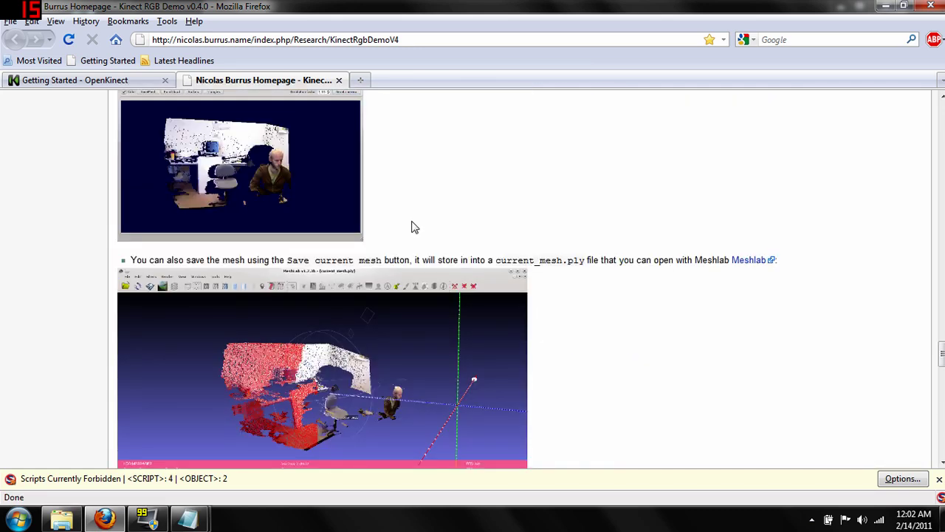
scroll(418, 225, down, 16)
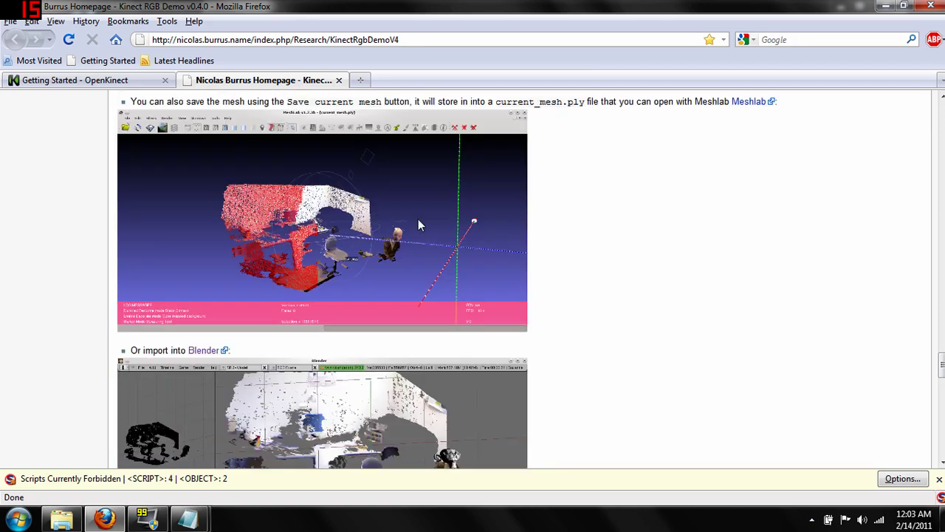
scroll(420, 223, down, 9)
scroll(435, 228, up, 4)
scroll(448, 232, down, 4)
scroll(449, 233, up, 12)
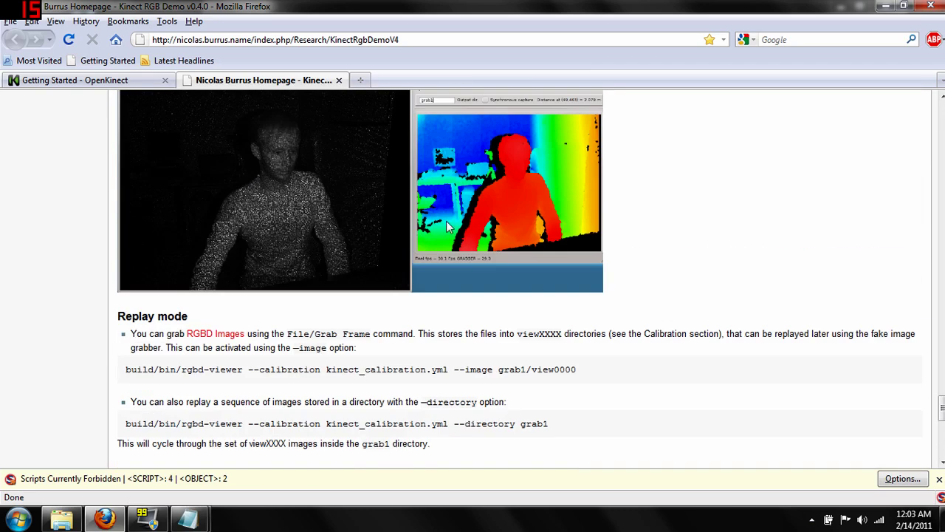
scroll(414, 219, up, 7)
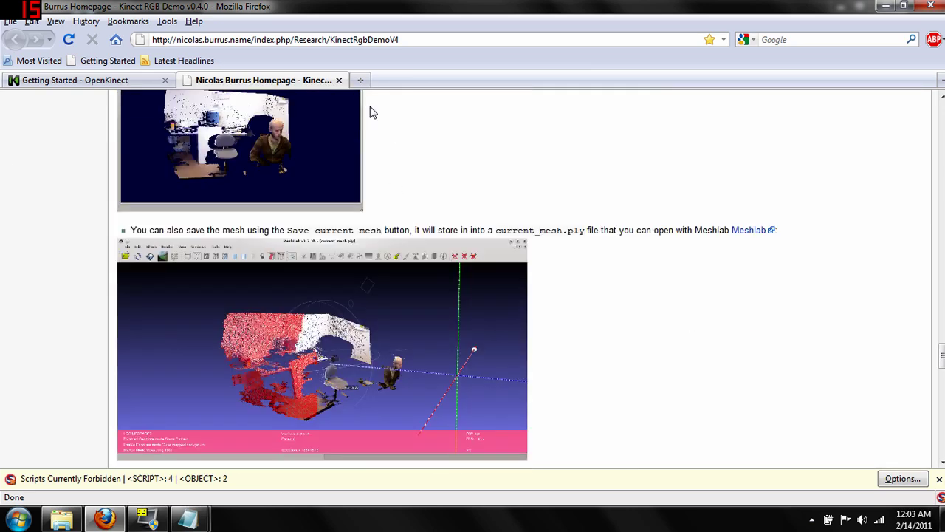
Quit Firefox without saving tabs, then run rgbd-viewer.exe despite the unverified-publisher warning
click(930, 8)
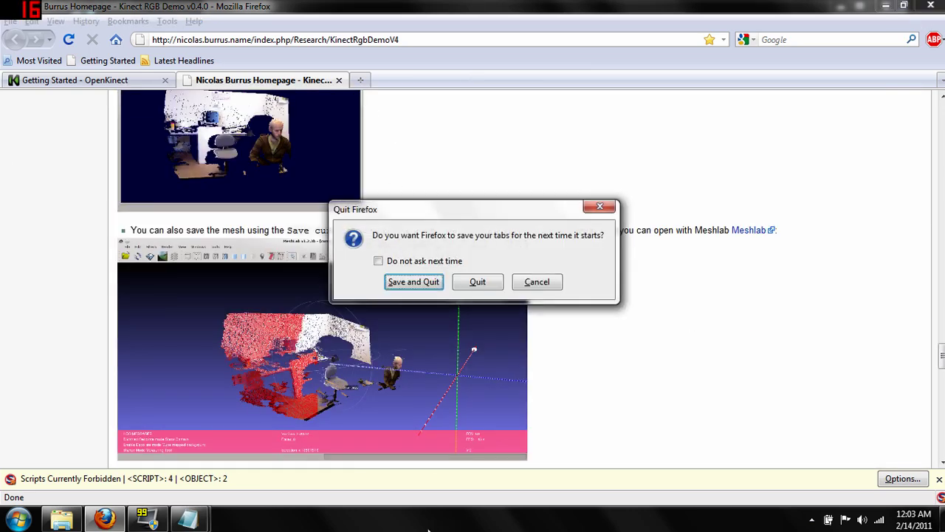
click(477, 282)
click(317, 27)
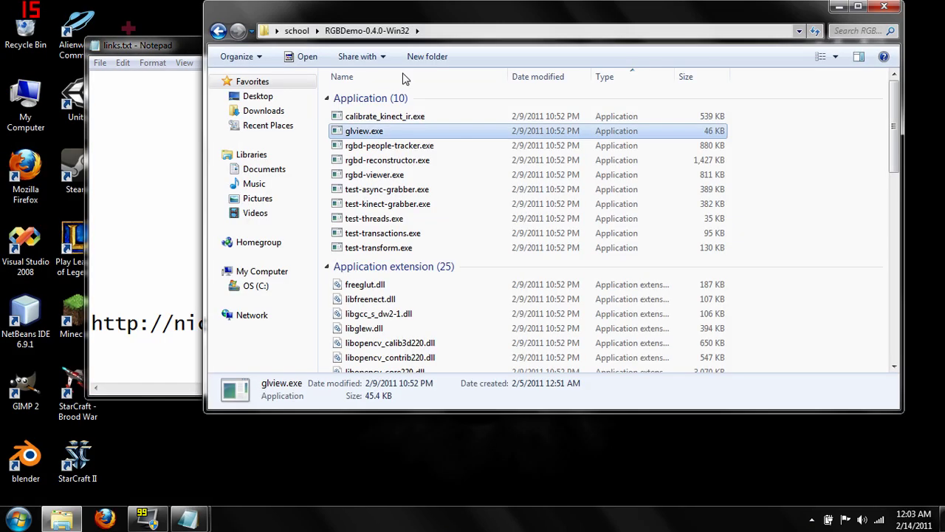
double_click(402, 176)
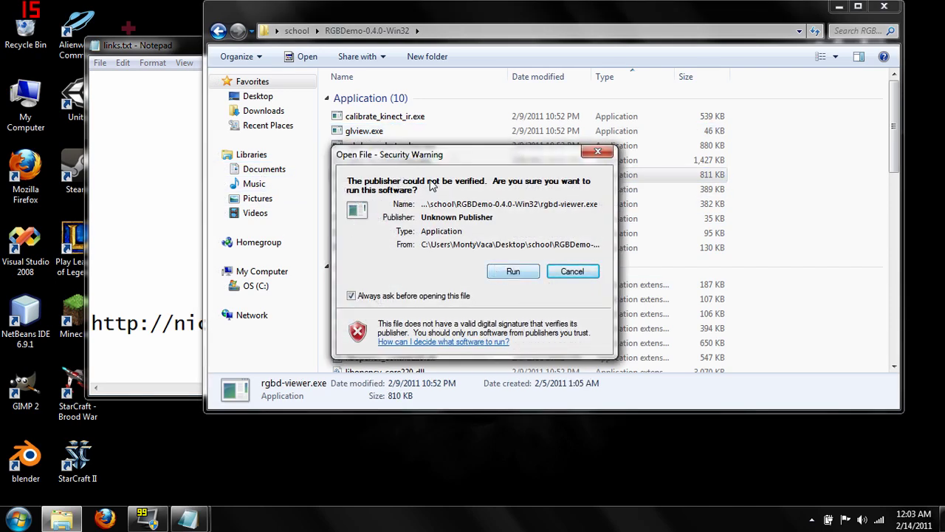
drag(429, 156, 480, 211)
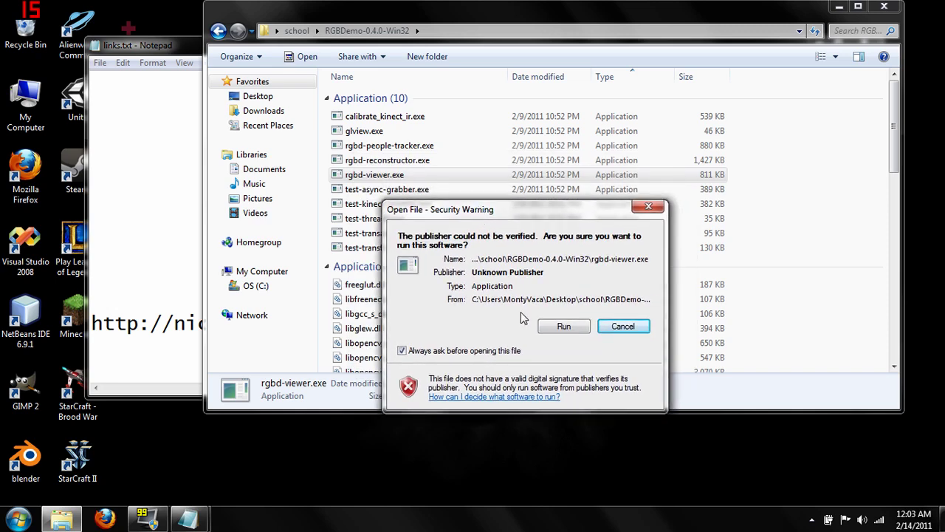
click(563, 328)
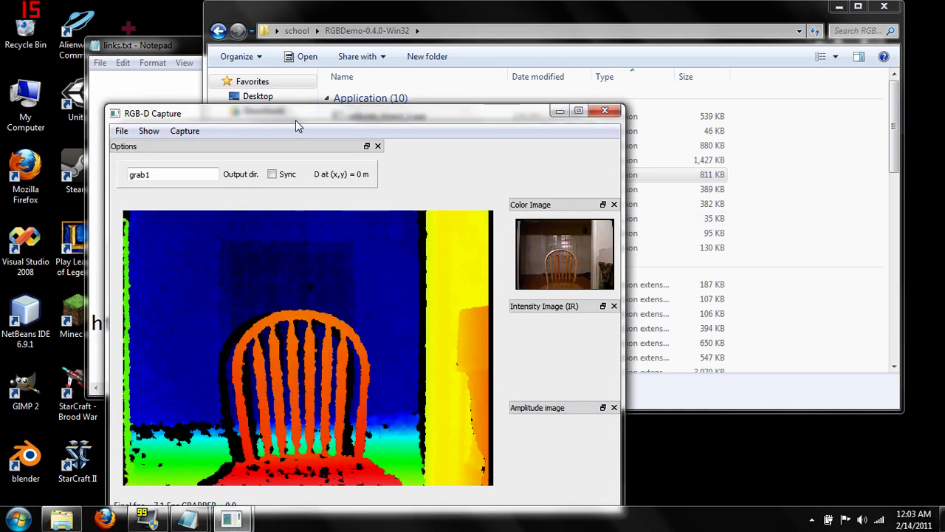
Open Show > Filters and tilt the Kinect to frame the whole chair
drag(287, 114, 260, 57)
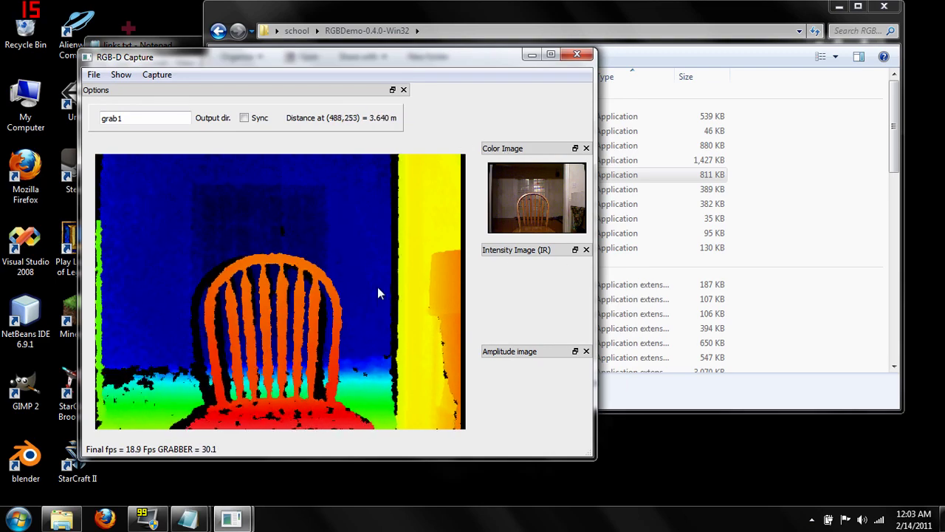
click(121, 76)
click(142, 122)
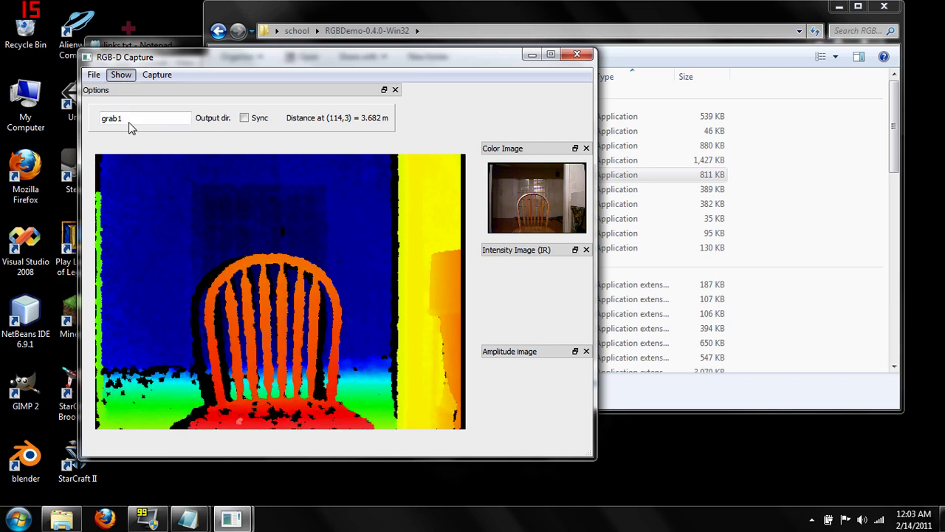
drag(249, 136, 651, 92)
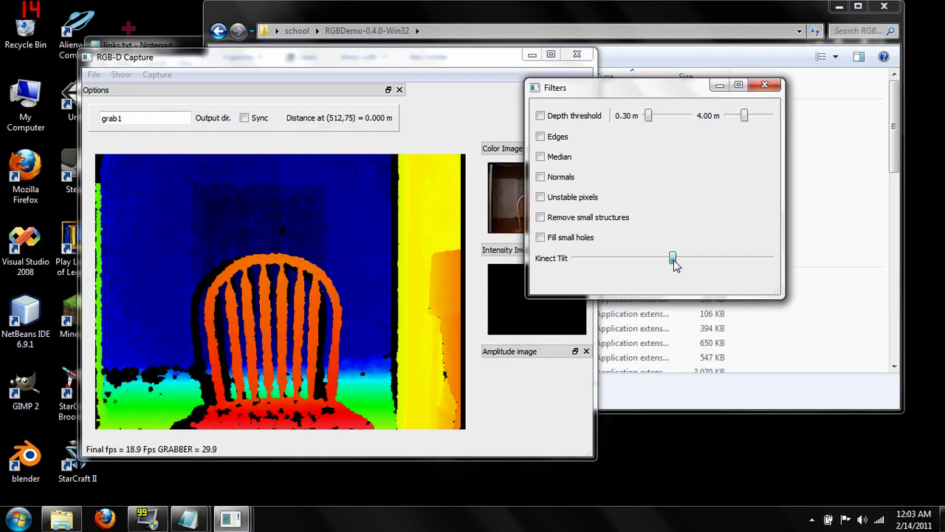
drag(673, 262, 635, 263)
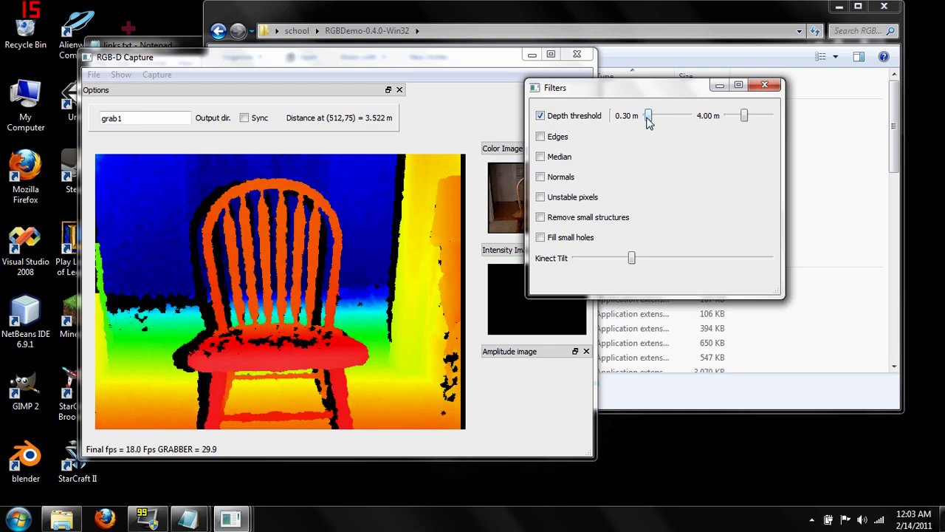
Set the depth threshold to 0.00–1.80 m to cut the background, then close Filters
drag(647, 119, 645, 119)
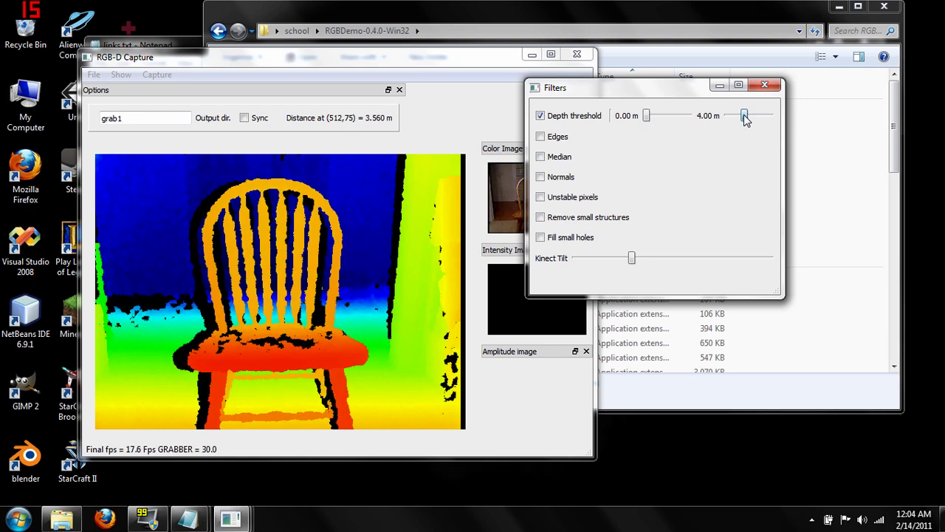
drag(746, 120, 735, 120)
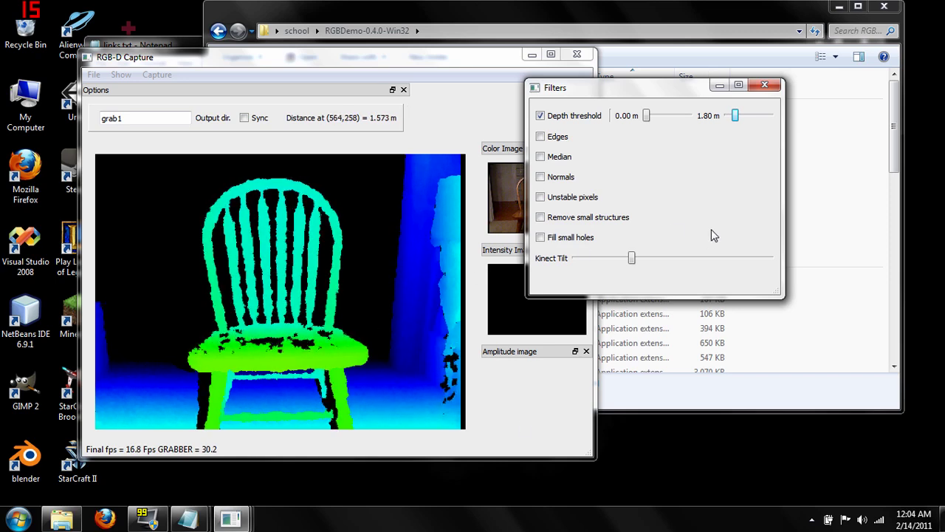
click(769, 85)
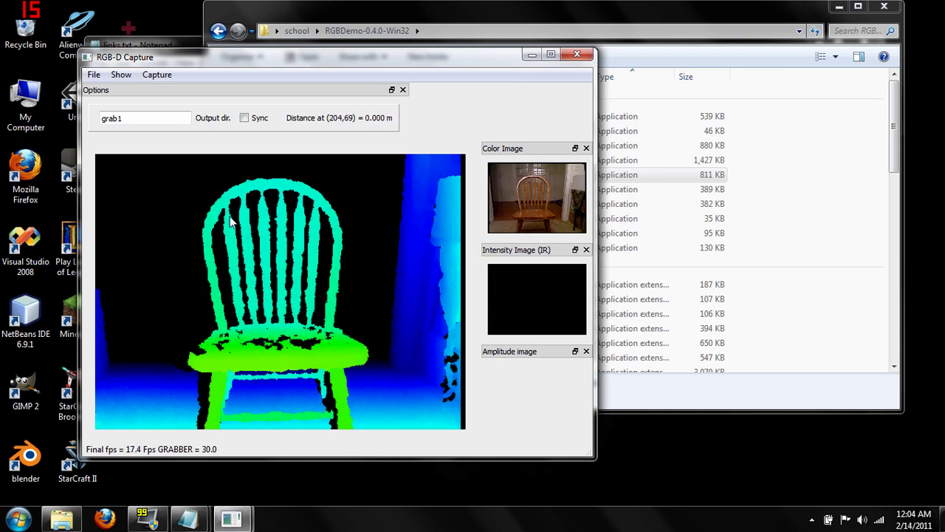
Open Show > 3D View, rotate the chair point cloud and display it as Triangles
click(127, 75)
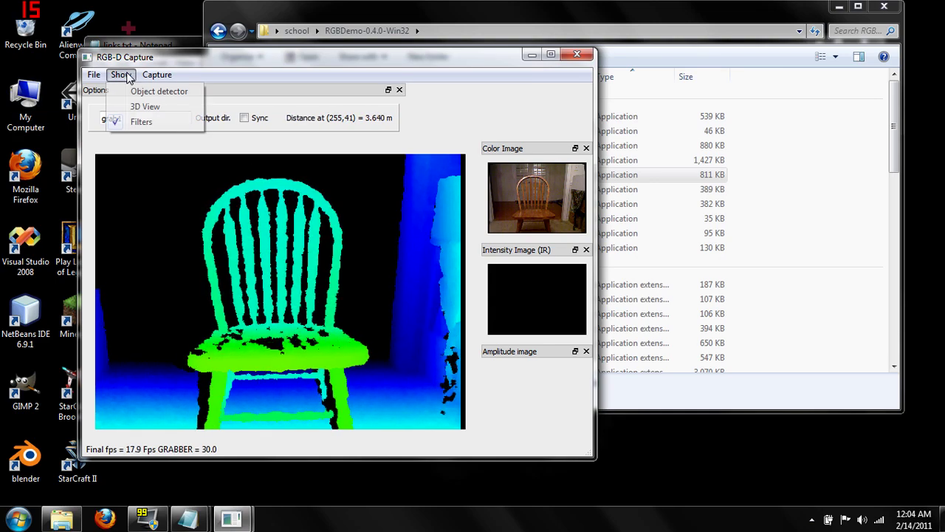
click(136, 107)
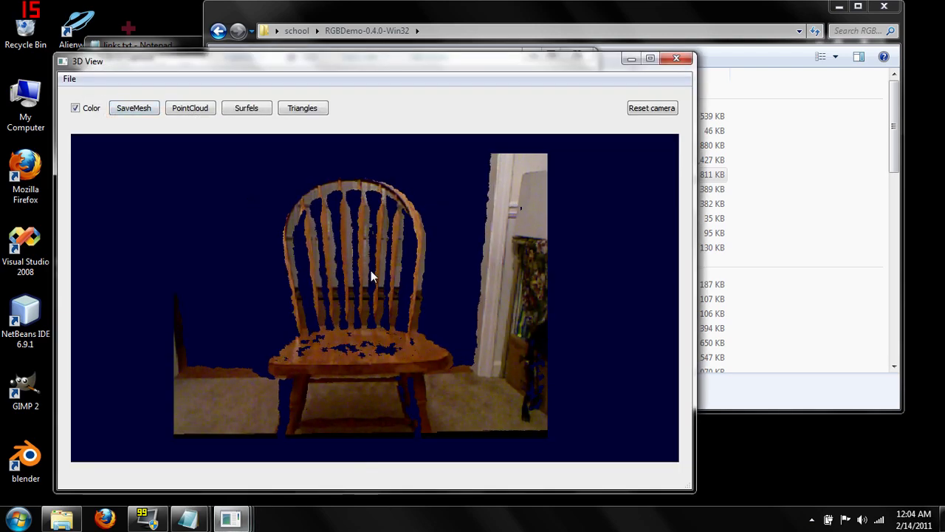
drag(370, 271, 203, 287)
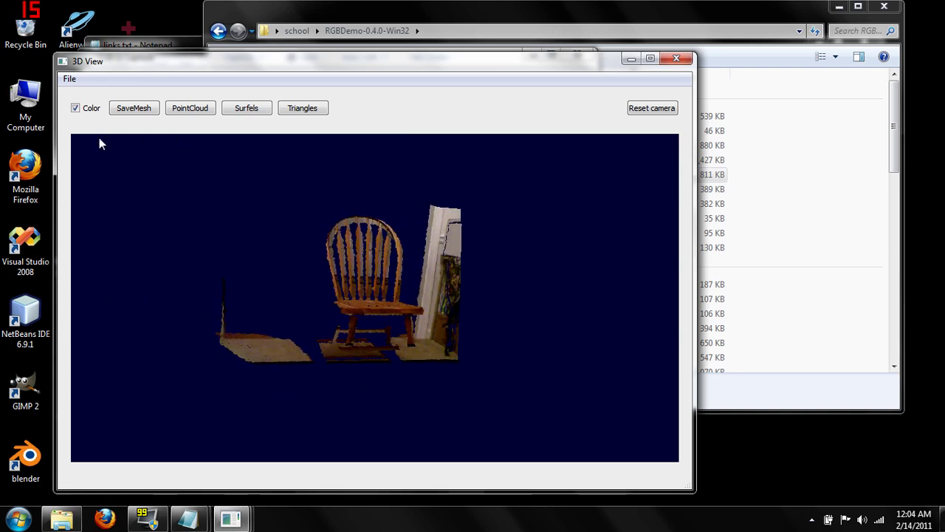
click(311, 121)
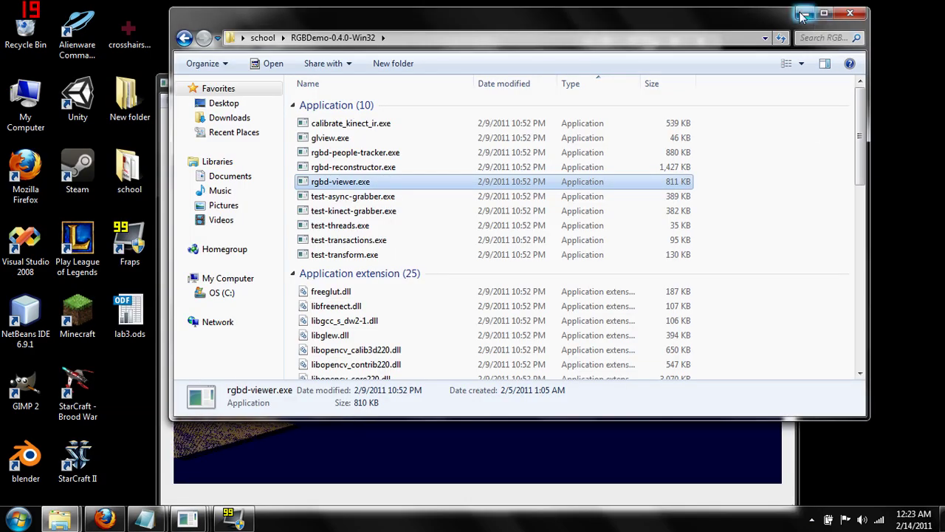
Close the 3D View and RGB-D Capture windows and restore the RGBDemo folder
click(804, 13)
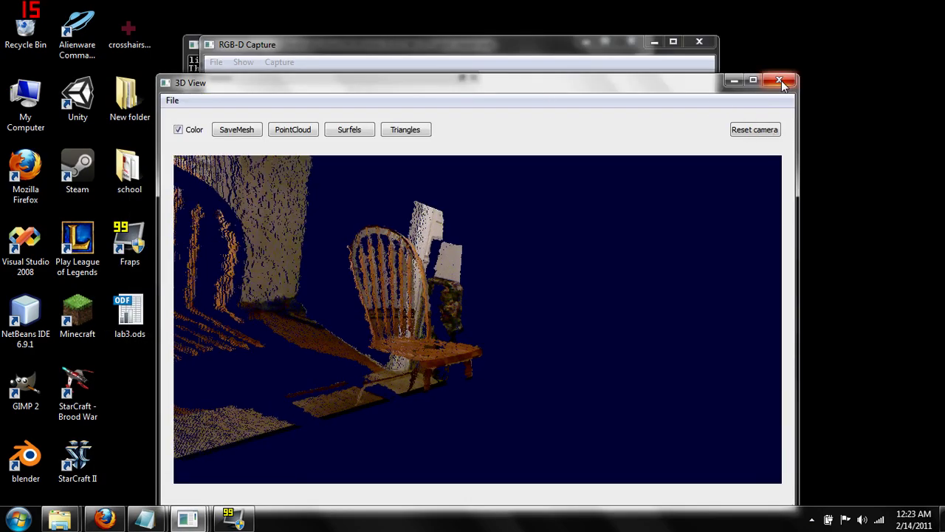
click(734, 80)
click(700, 42)
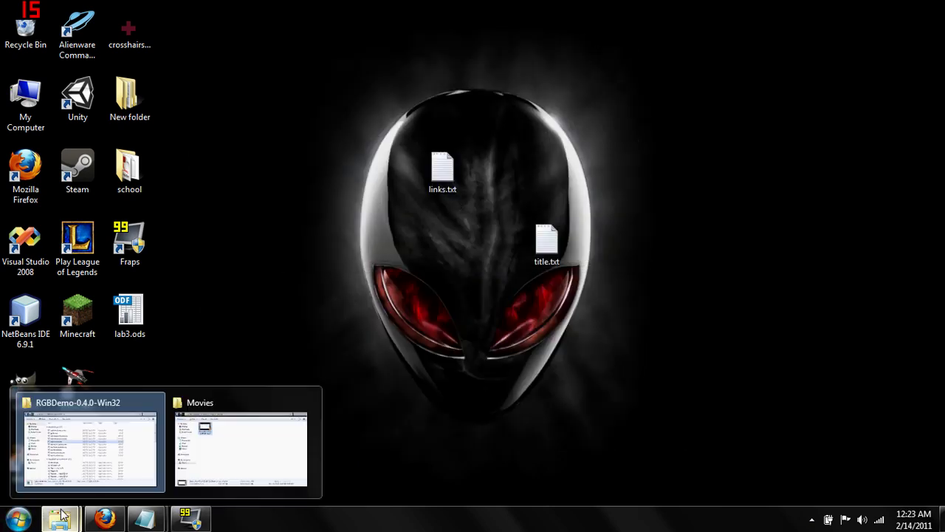
click(99, 460)
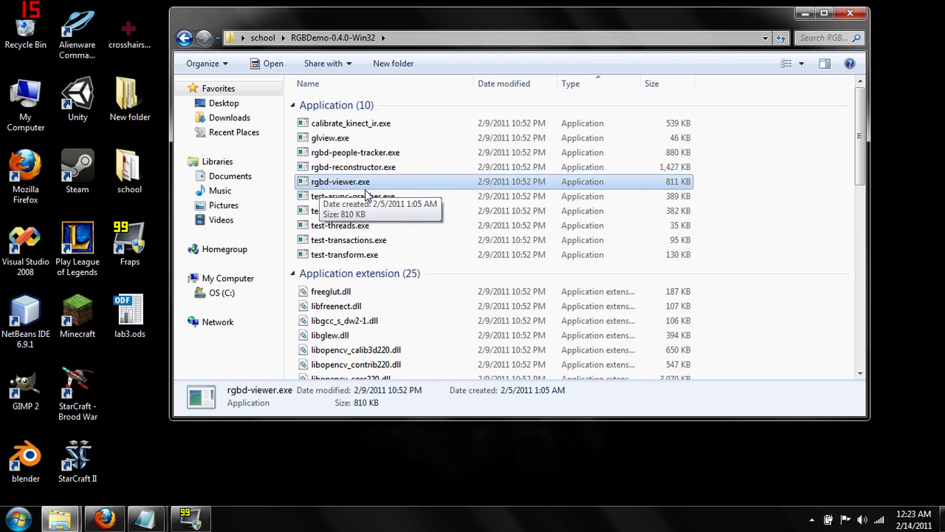
Select current_mesh.ply, preview the 640 x 480 current_mesh.ply.texture.png chair photo, then close it
scroll(370, 194, down, 12)
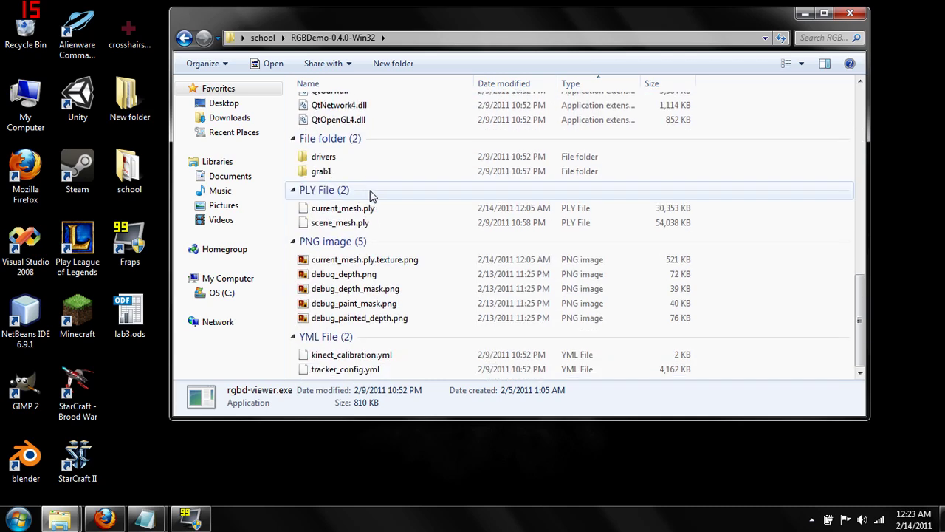
scroll(372, 196, up, 1)
click(353, 248)
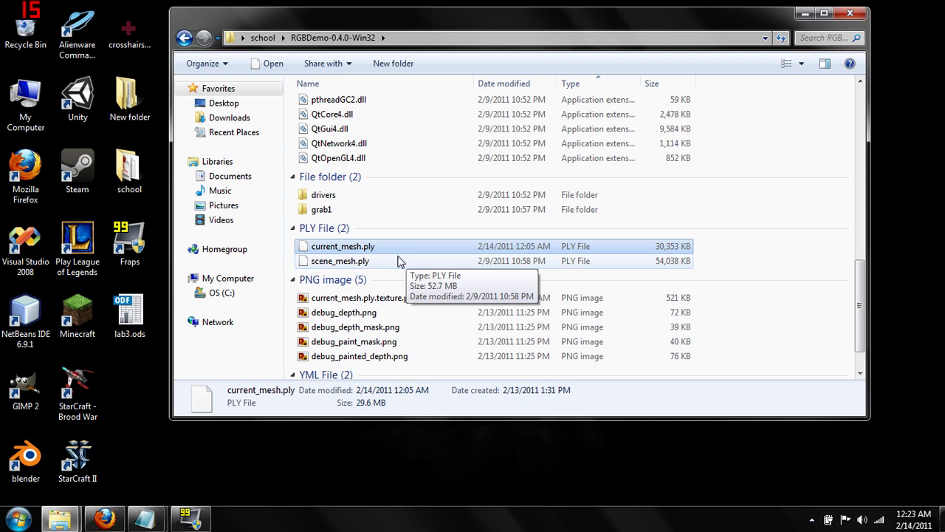
click(425, 302)
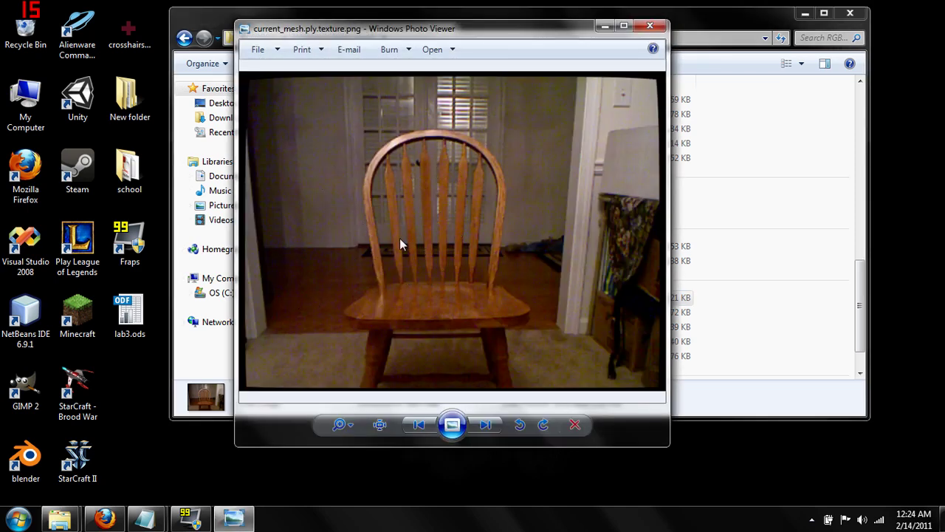
click(650, 26)
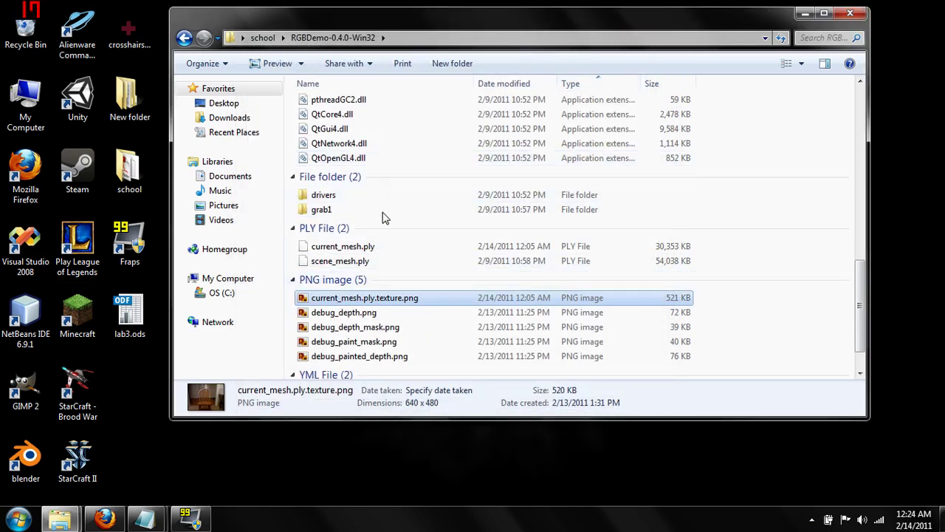
scroll(399, 259, up, 2)
scroll(399, 259, up, 9)
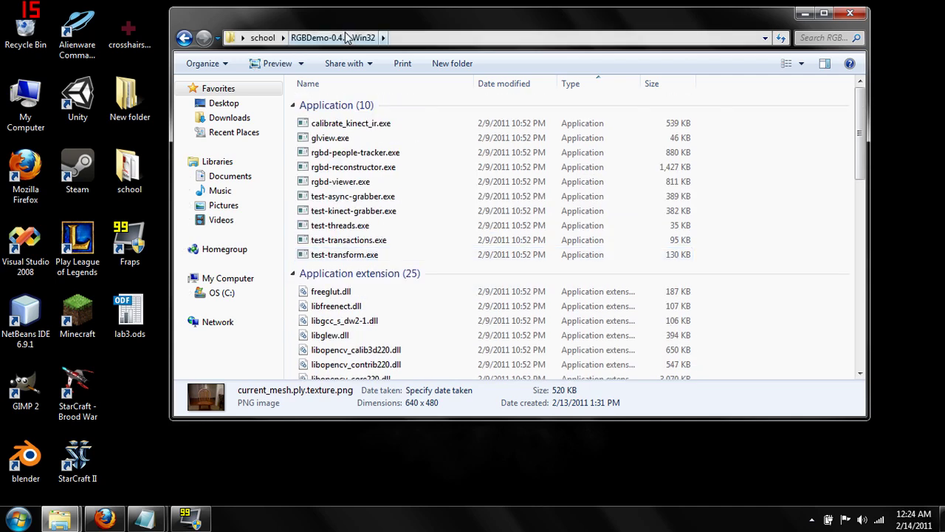
Run blender.exe from school\blender-2.49b-windows, accepting the unverified-program security warning
click(262, 38)
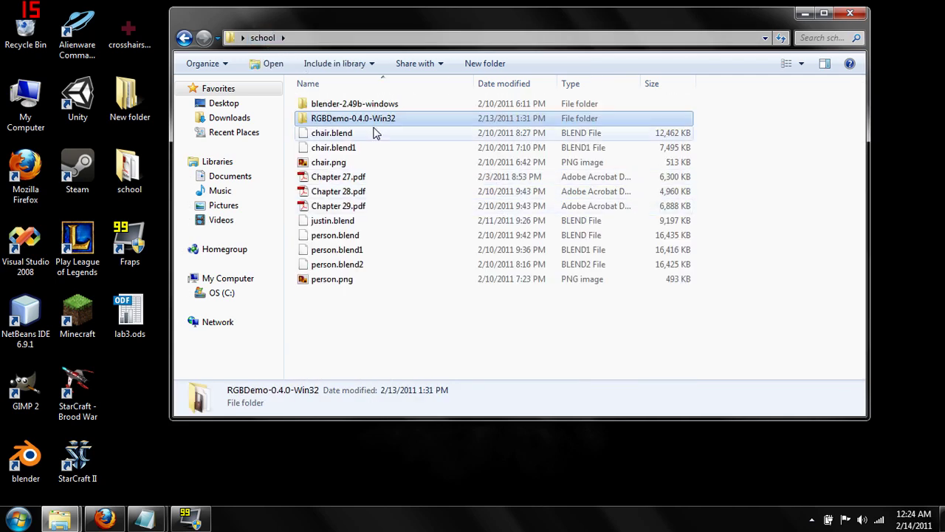
click(371, 104)
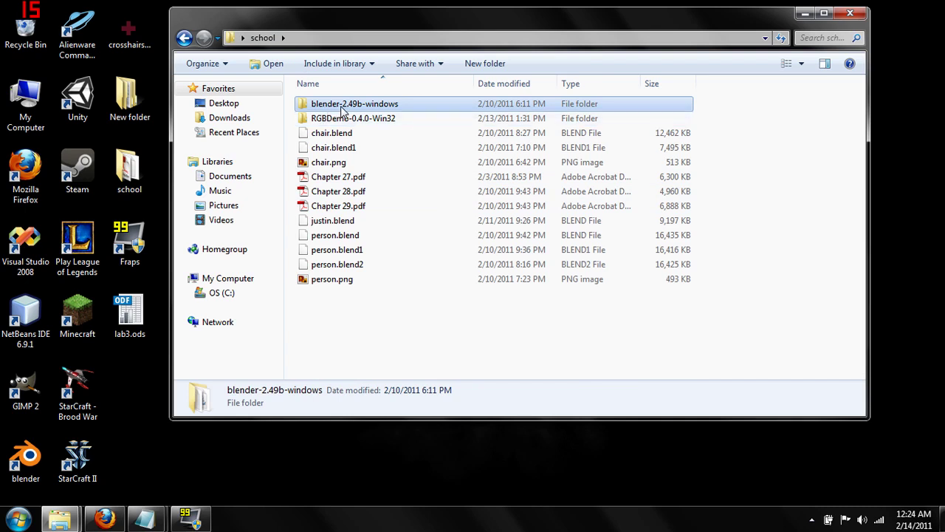
double_click(342, 107)
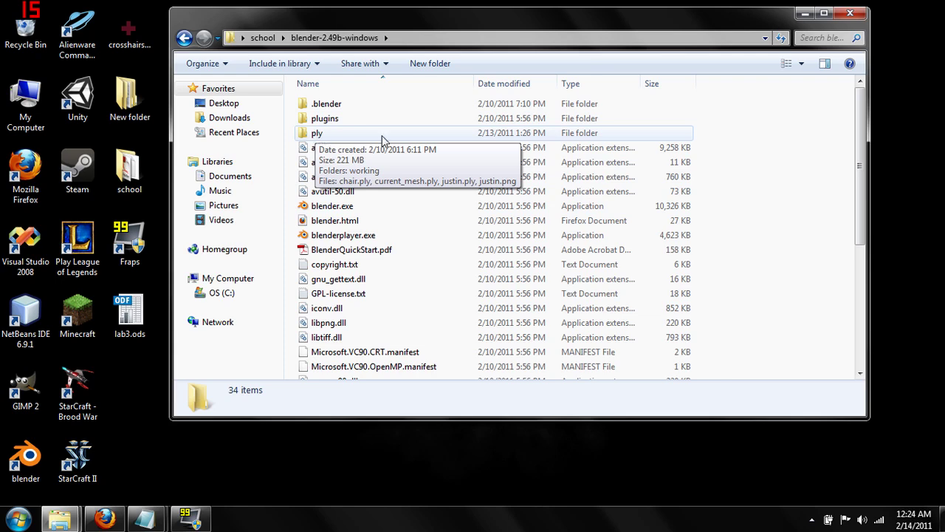
double_click(336, 206)
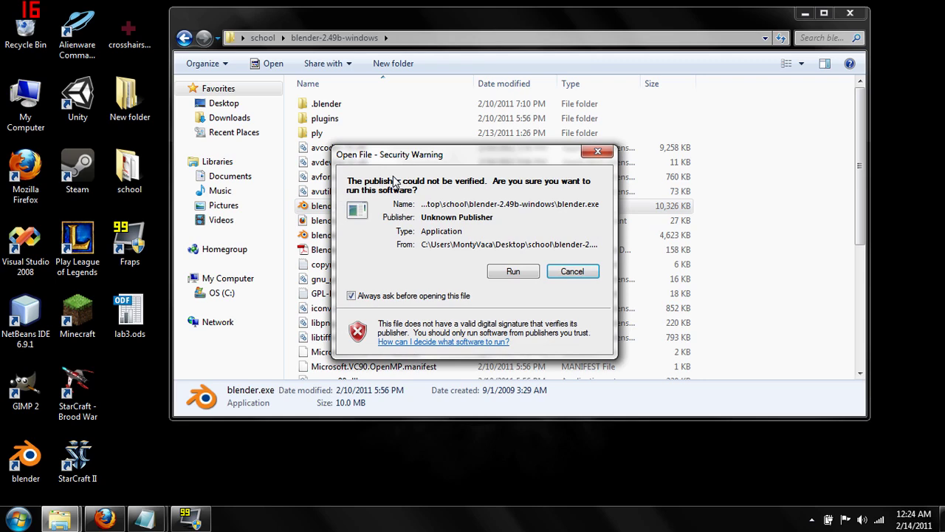
click(511, 271)
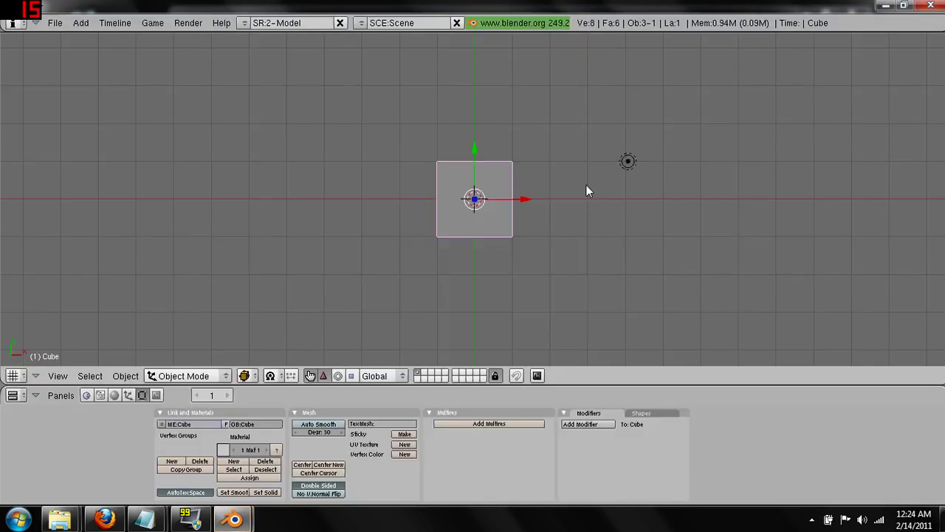
Delete the default cube and import current_mesh.ply from RGBDemo-0.4.0-Win32 as a Stanford PLY
key(x)
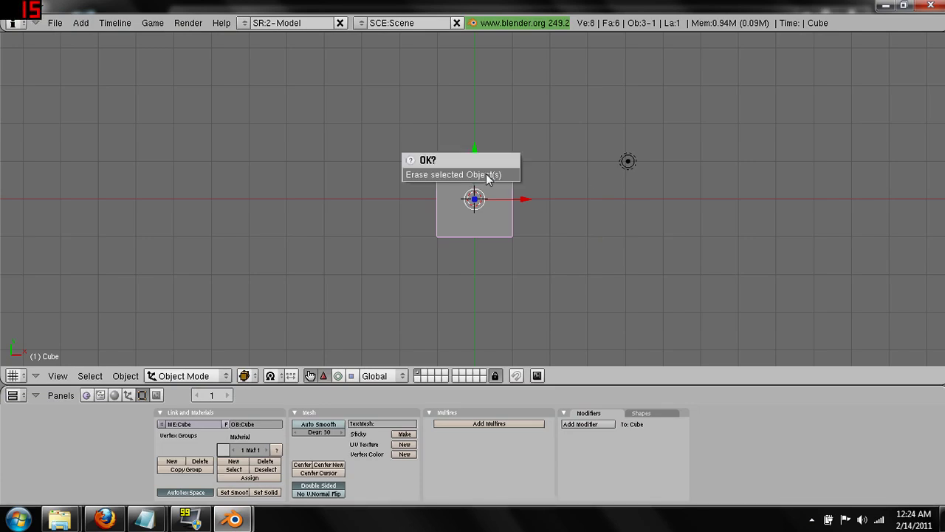
click(486, 176)
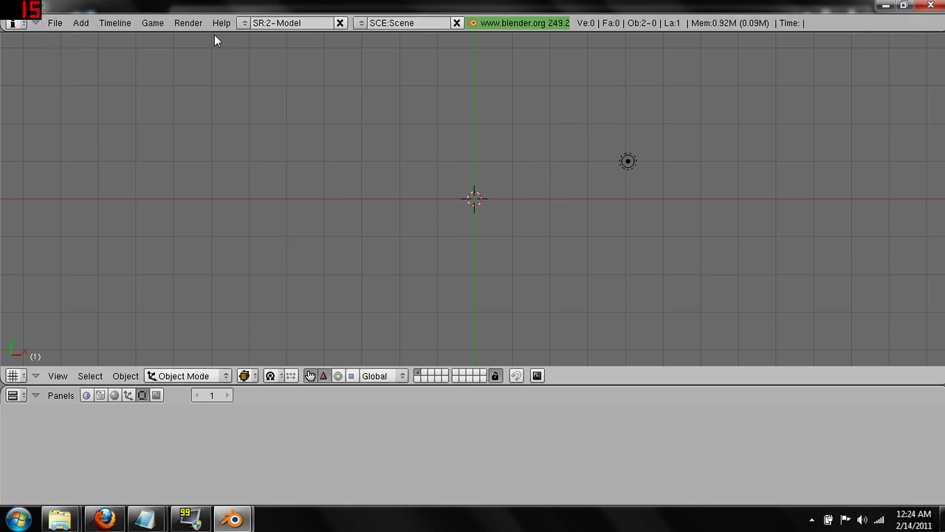
click(53, 23)
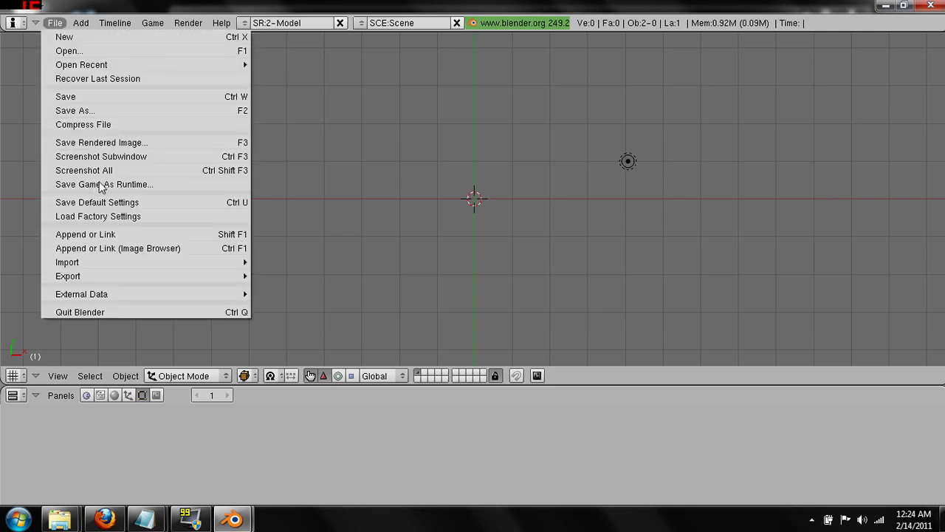
mouse_move(145, 262)
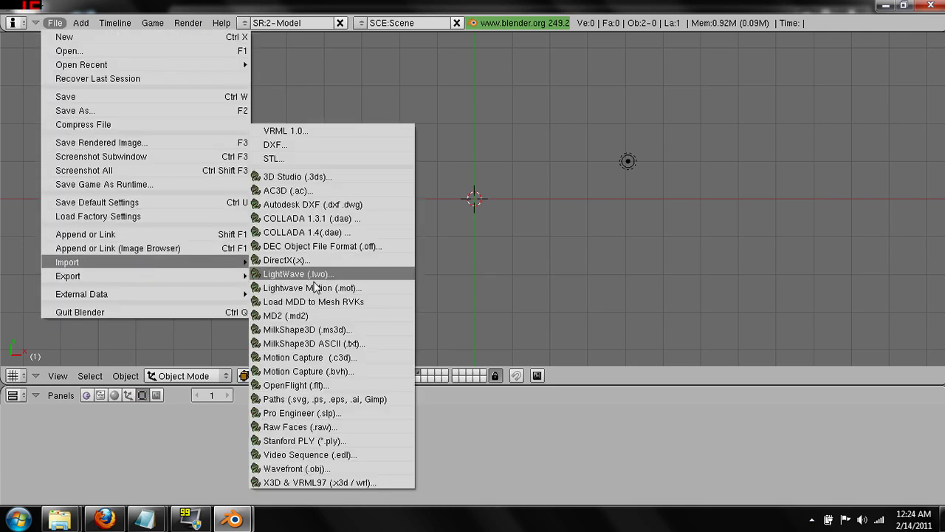
click(357, 441)
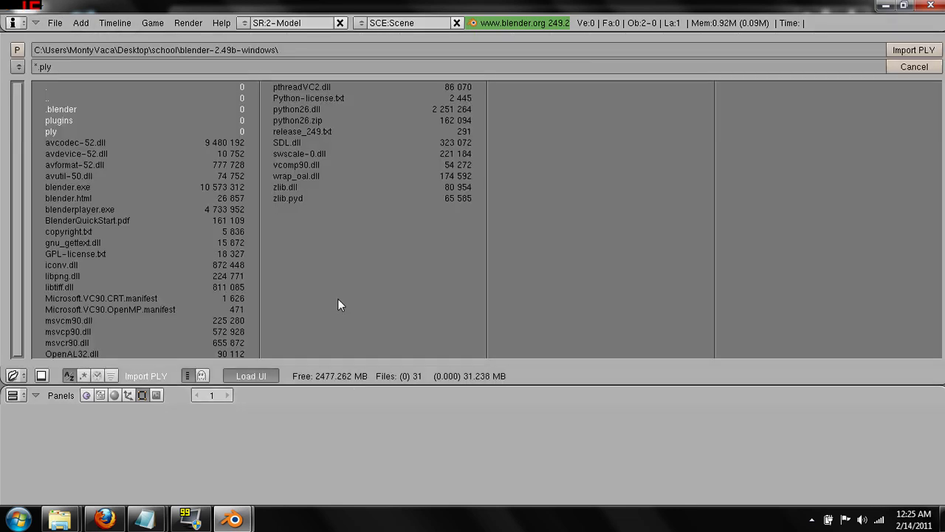
click(59, 99)
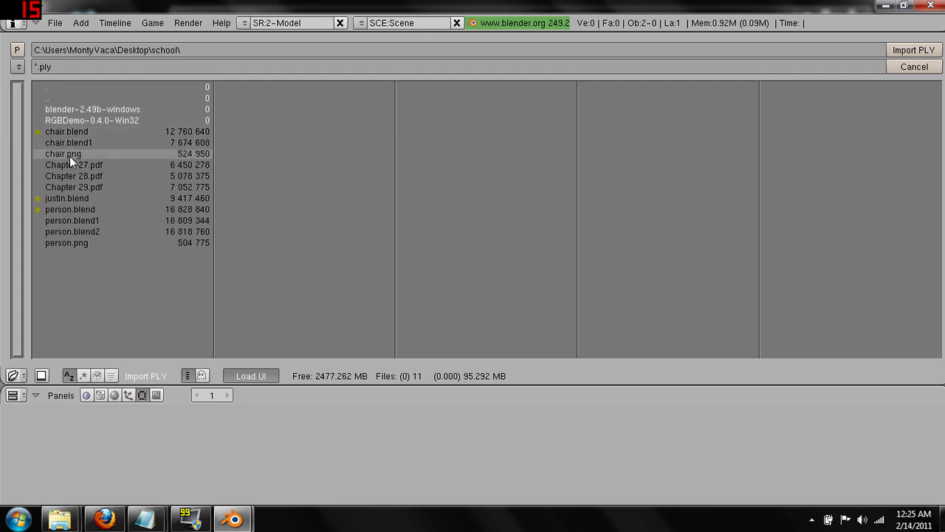
click(65, 120)
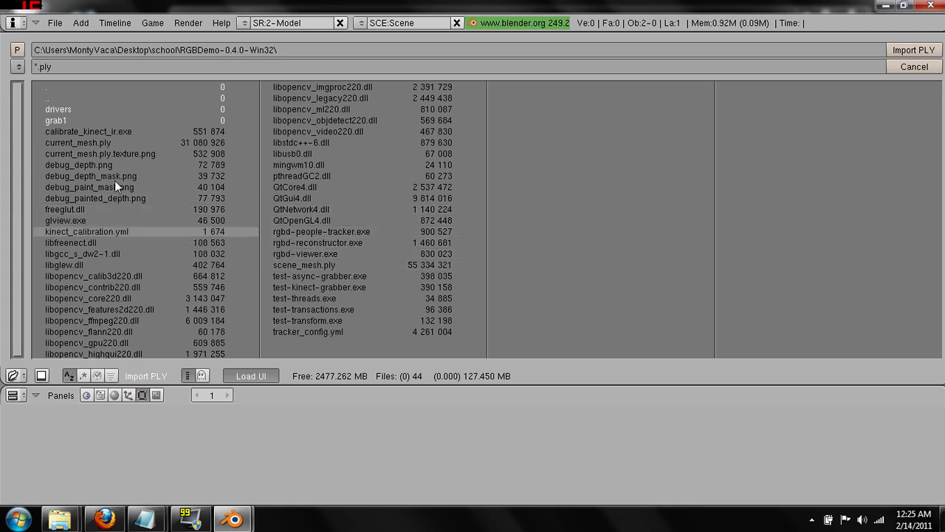
click(112, 143)
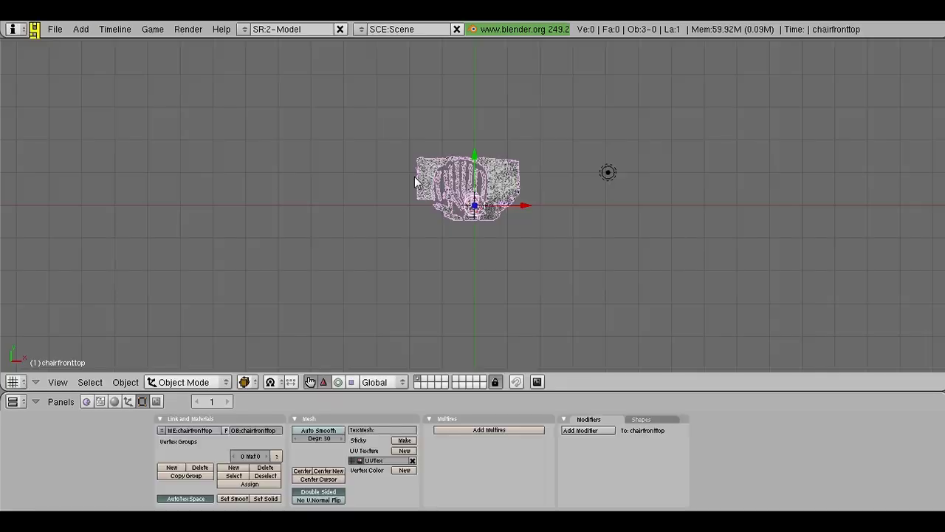
Orbit and zoom around the imported chair scan to inspect it from several angles
scroll(414, 178, up, 2)
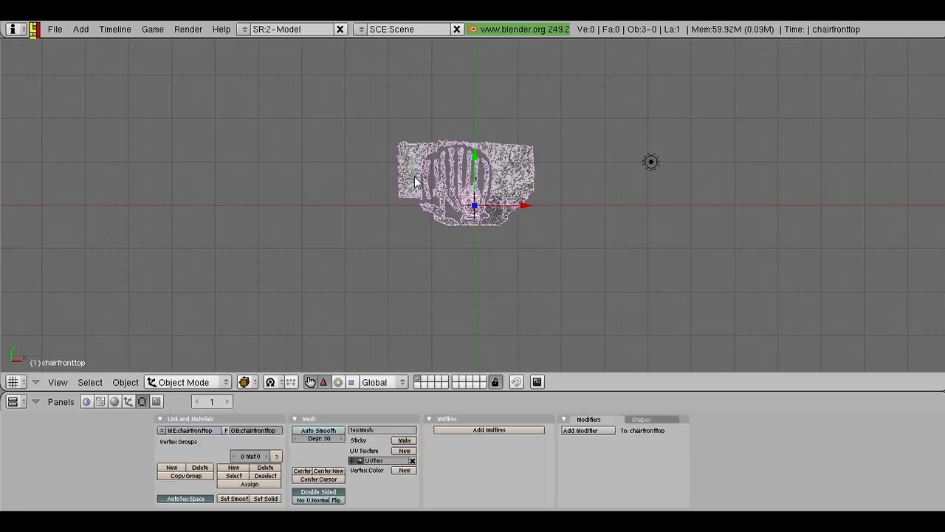
scroll(414, 181, up, 5)
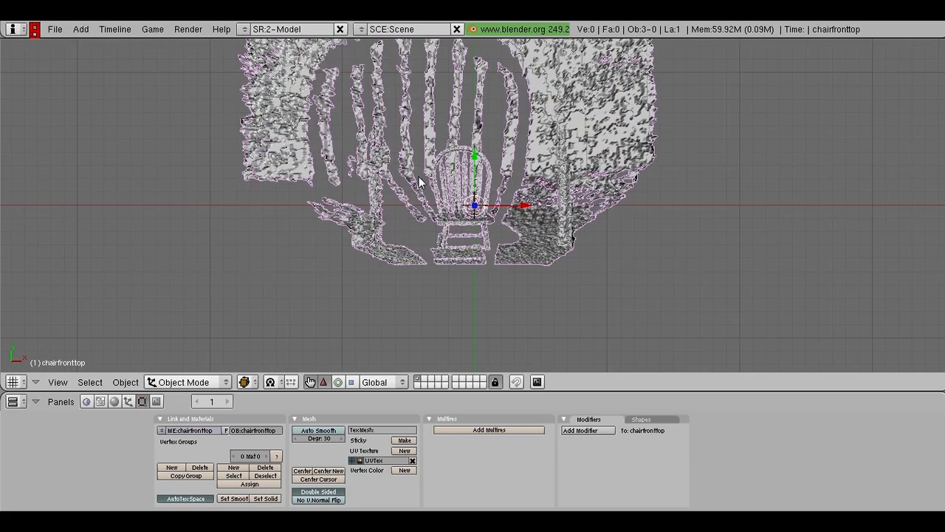
middle_drag(419, 182, 284, 133)
scroll(310, 139, up, 4)
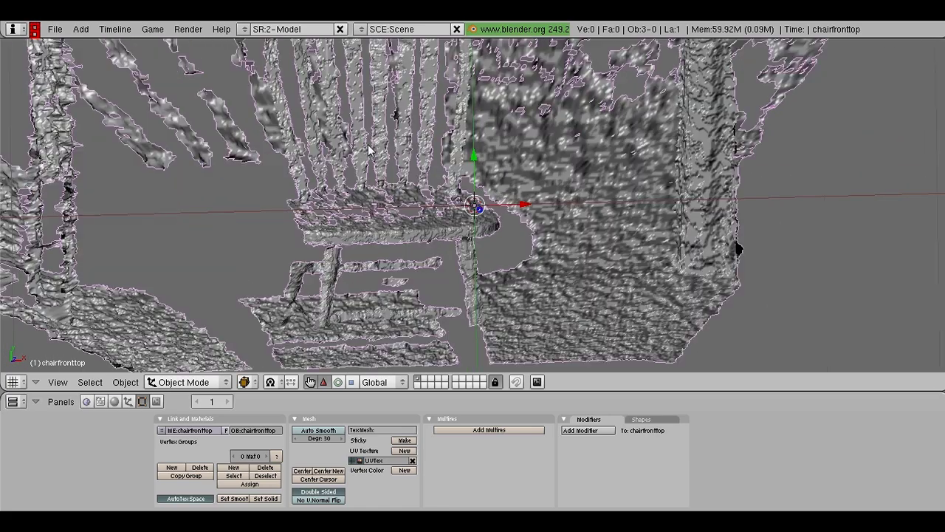
mouse_move(369, 150)
middle_down()
mouse_move(422, 154)
mouse_move(369, 145)
middle_up()
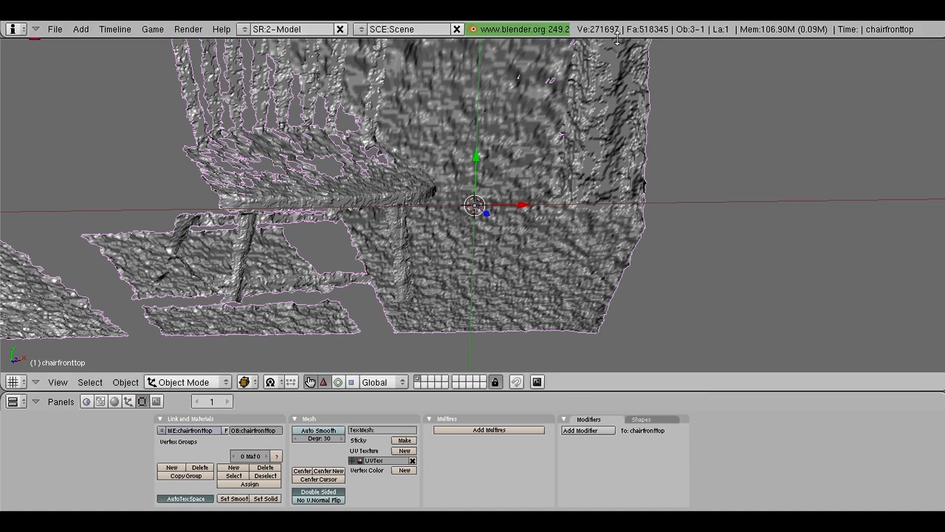
drag(584, 49, 347, 93)
scroll(470, 125, up, 2)
scroll(470, 140, down, 2)
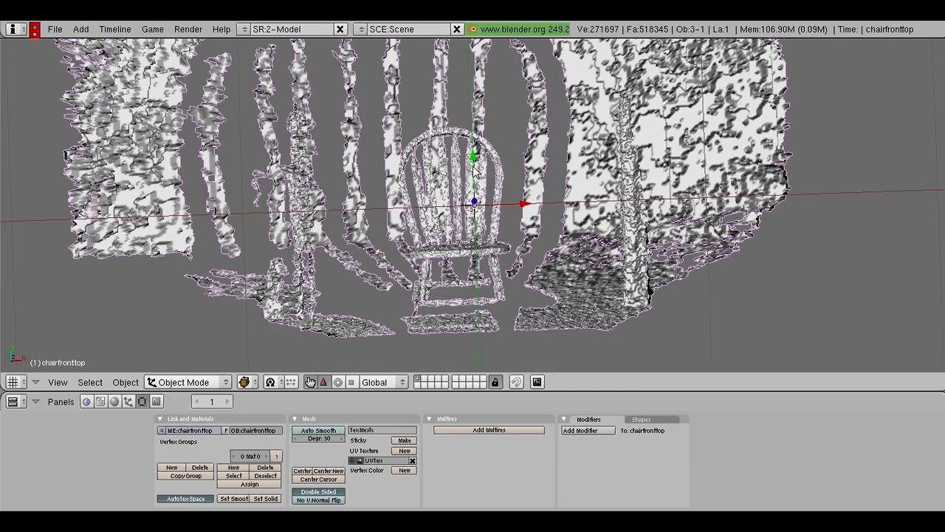
drag(475, 168, 453, 204)
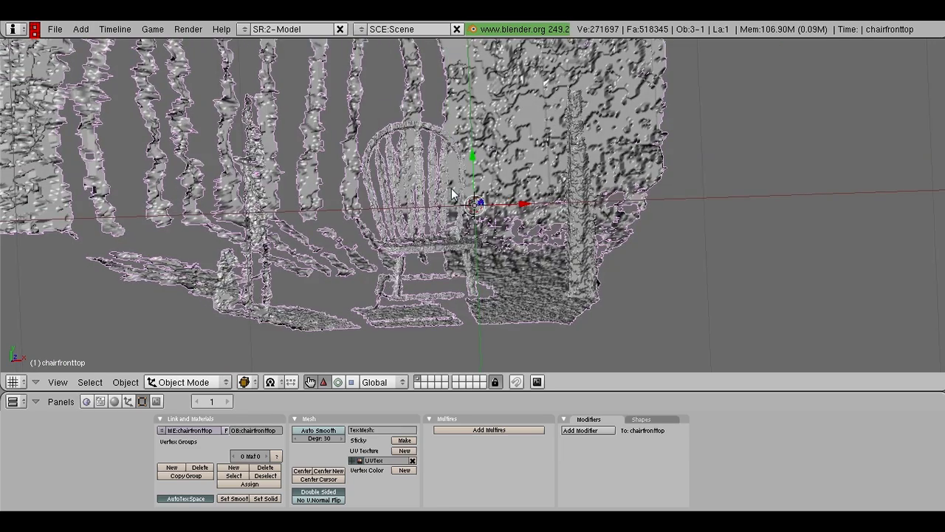
middle_drag(452, 194, 386, 176)
scroll(369, 166, up, 2)
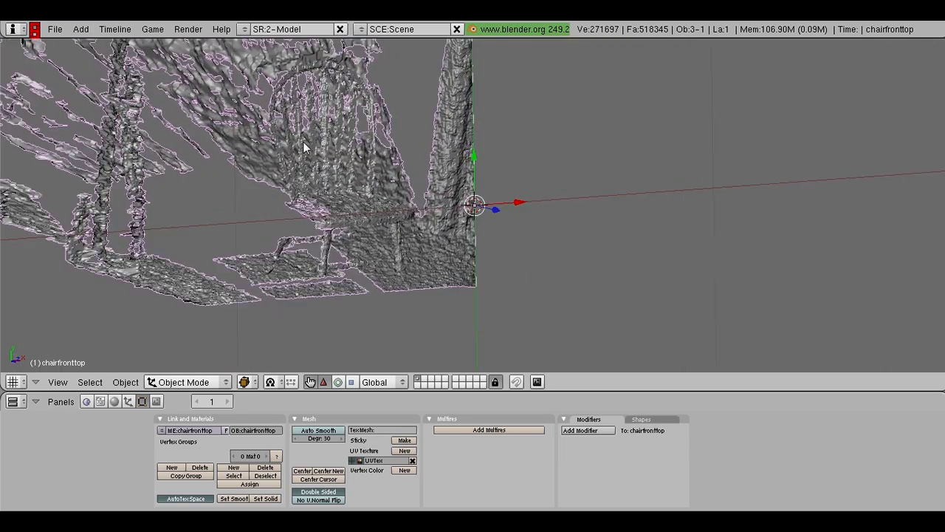
scroll(355, 154, up, 2)
scroll(317, 160, down, 4)
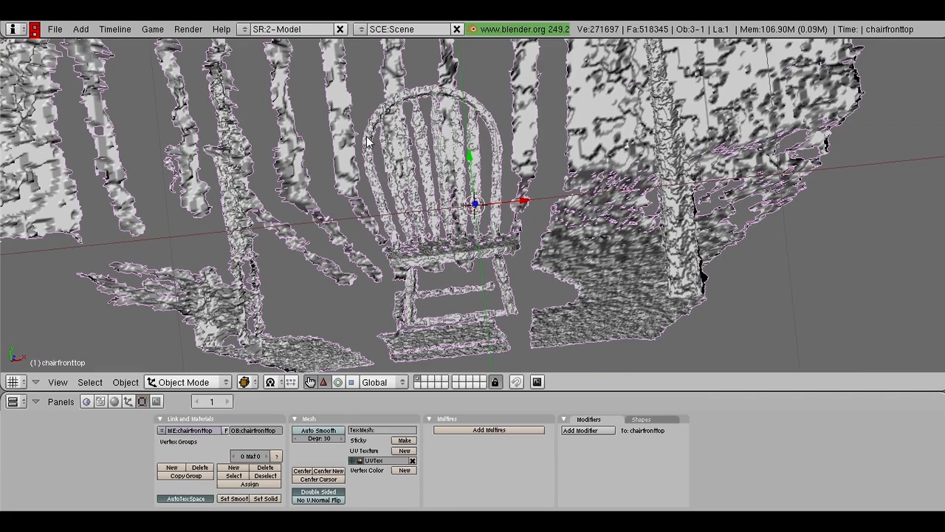
middle_drag(368, 141, 426, 109)
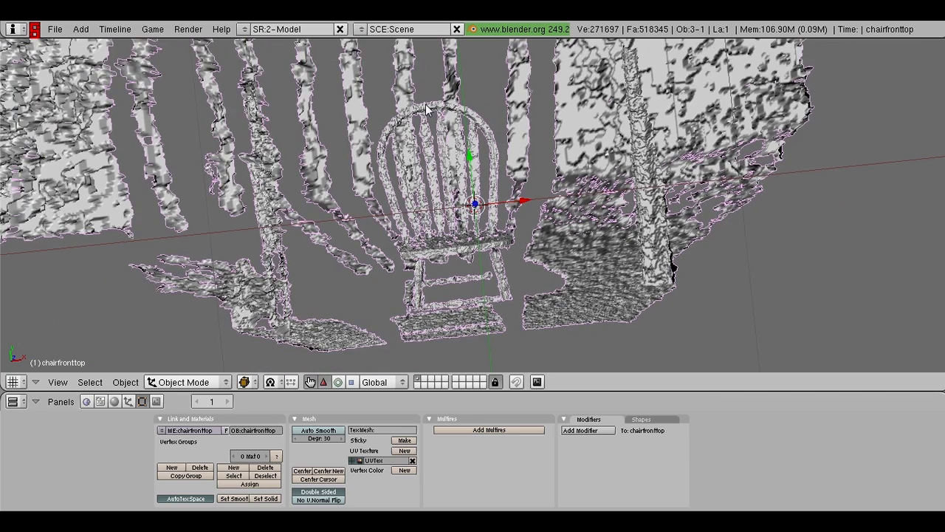
scroll(427, 109, down, 4)
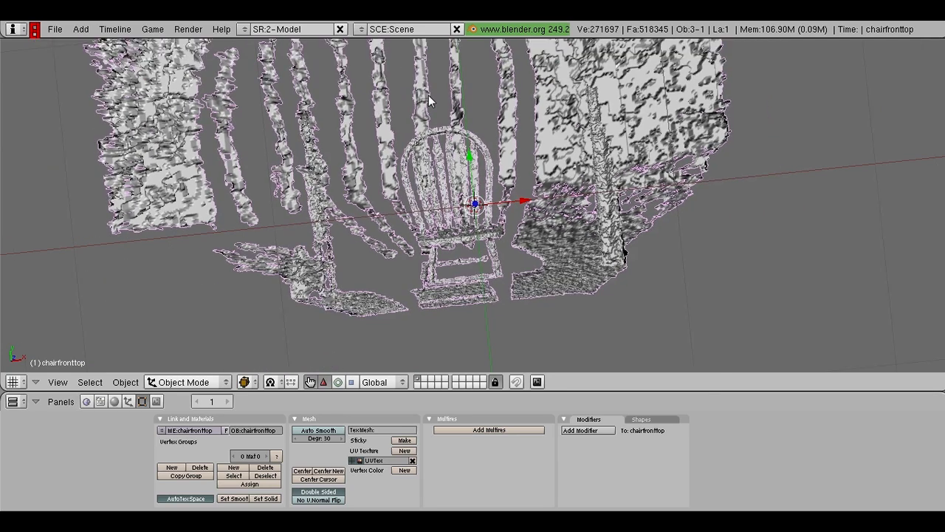
middle_drag(444, 103, 517, 118)
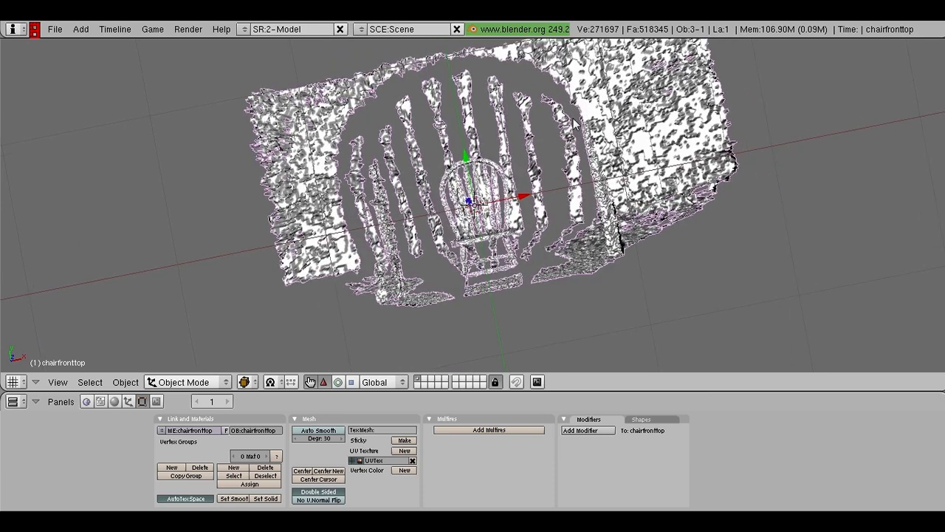
middle_drag(574, 126, 589, 223)
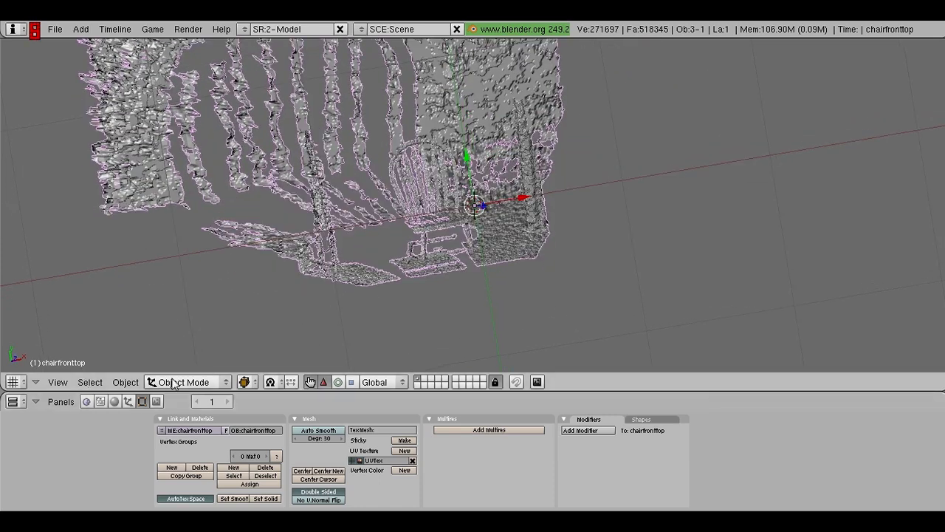
Enter Edit Mode, deselect all vertices, then select the chair's linked vertex clusters with L
key(Tab)
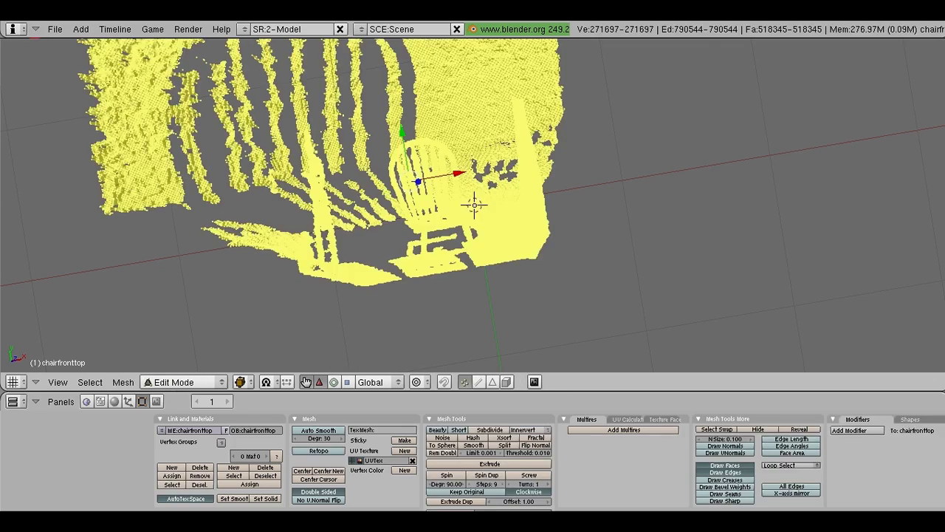
key(a)
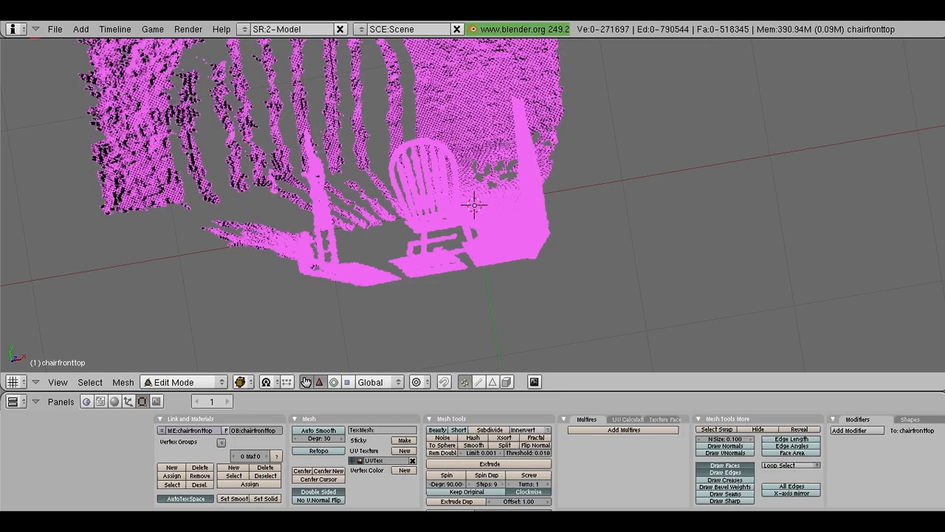
key(l)
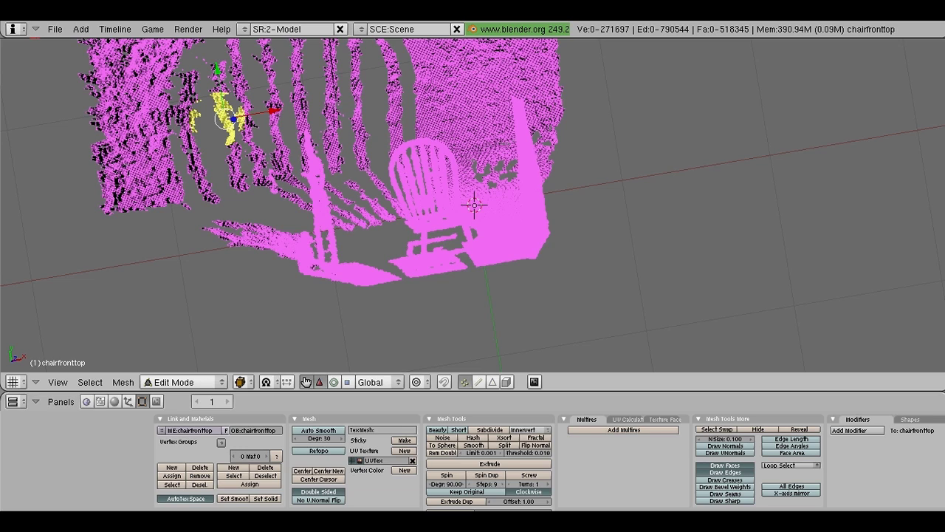
key(l)
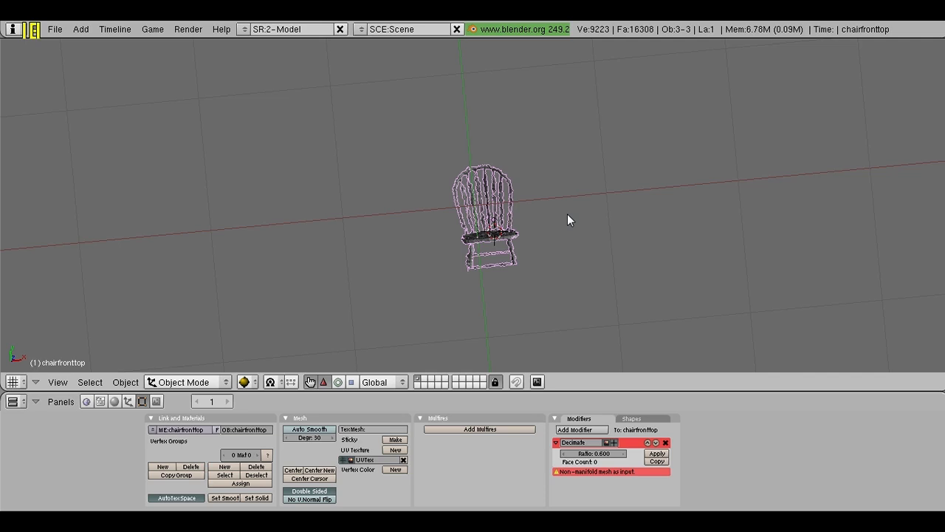
From a near-front view, place the 3D cursor below-left of the chair, then close in on the seat
middle_drag(567, 220, 577, 271)
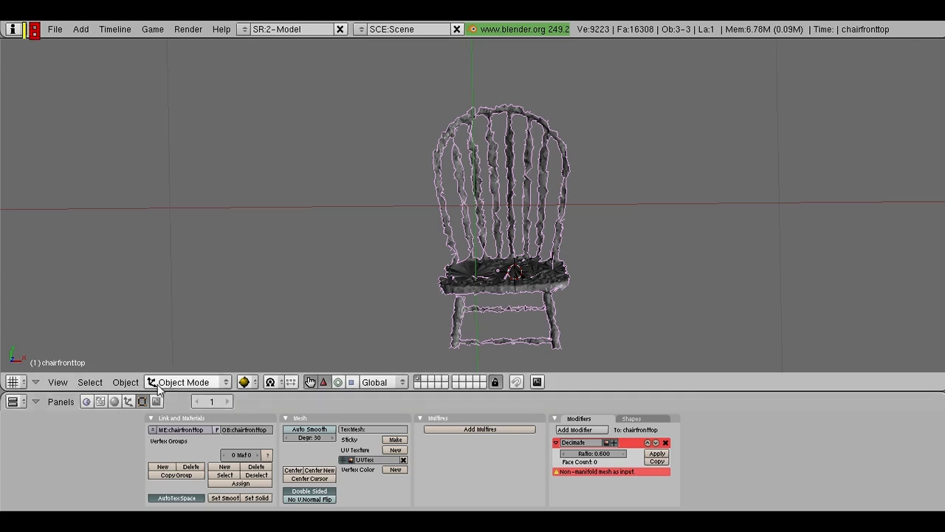
click(271, 349)
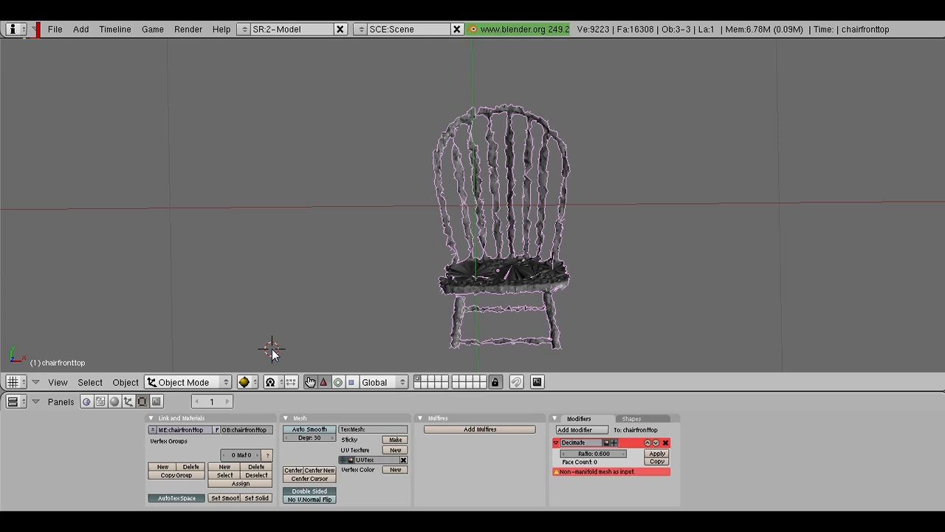
middle_drag(272, 353, 638, 238)
scroll(569, 236, up, 2)
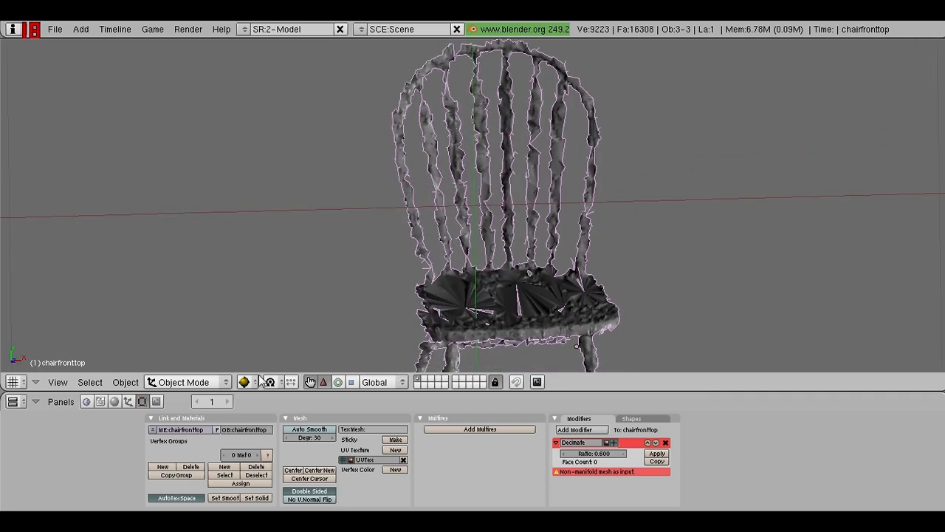
Switch the chair to wireframe display and orbit to a frontal view of it
key(z)
mouse_move(323, 354)
middle_down()
mouse_move(492, 342)
mouse_move(527, 260)
middle_up()
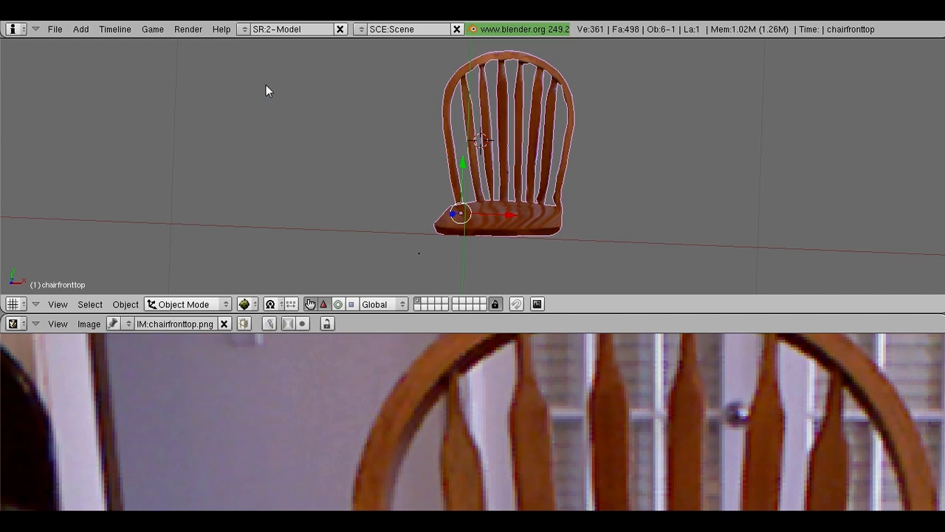
middle_drag(266, 85, 611, 151)
key(z)
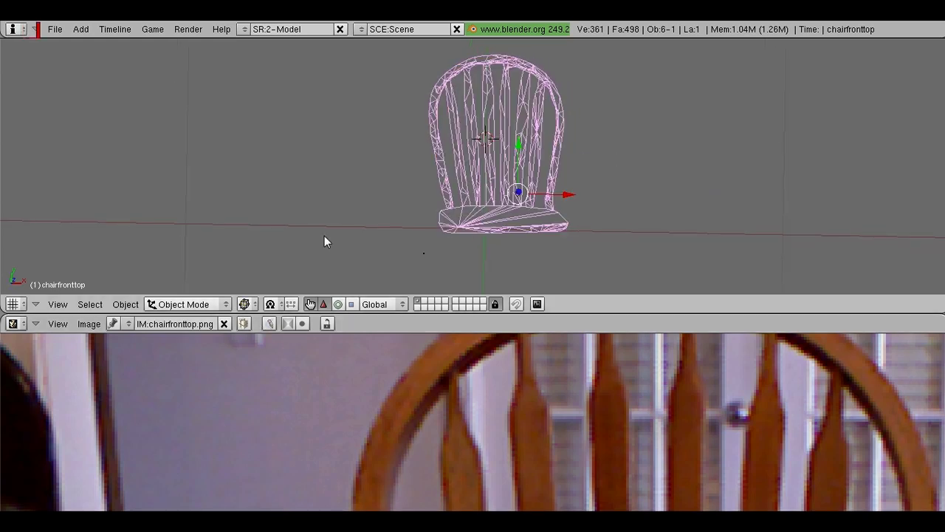
mouse_move(325, 236)
middle_down()
mouse_move(603, 187)
mouse_move(580, 143)
mouse_move(608, 140)
middle_up()
scroll(579, 141, down, 2)
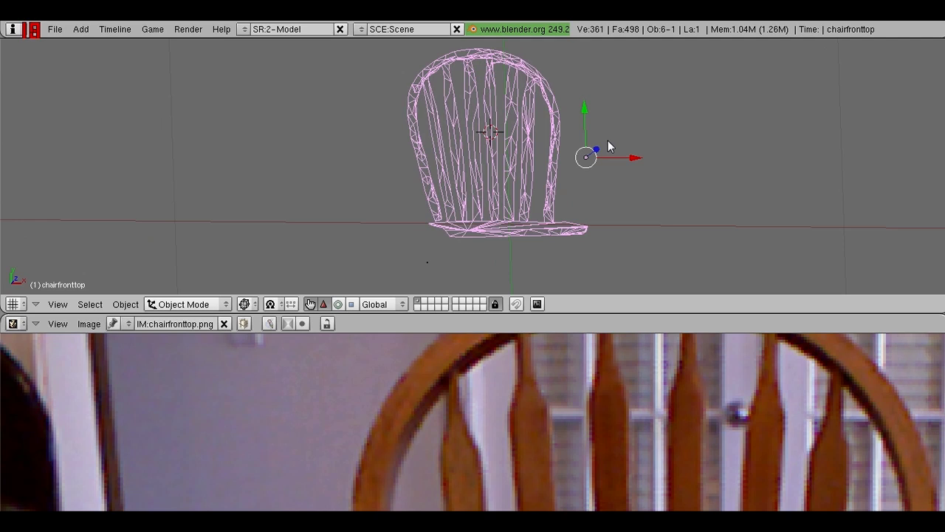
middle_drag(607, 141, 537, 184)
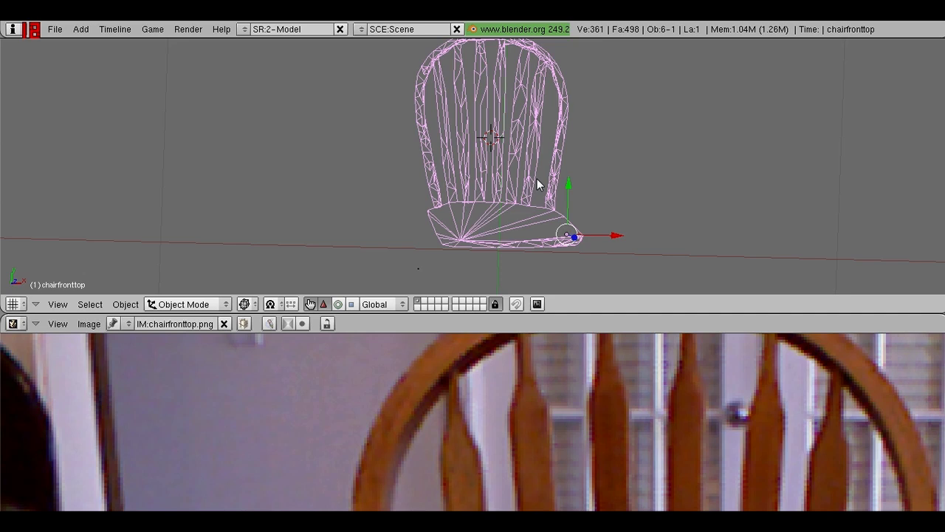
scroll(539, 185, up, 2)
scroll(539, 185, down, 2)
middle_drag(538, 185, 544, 163)
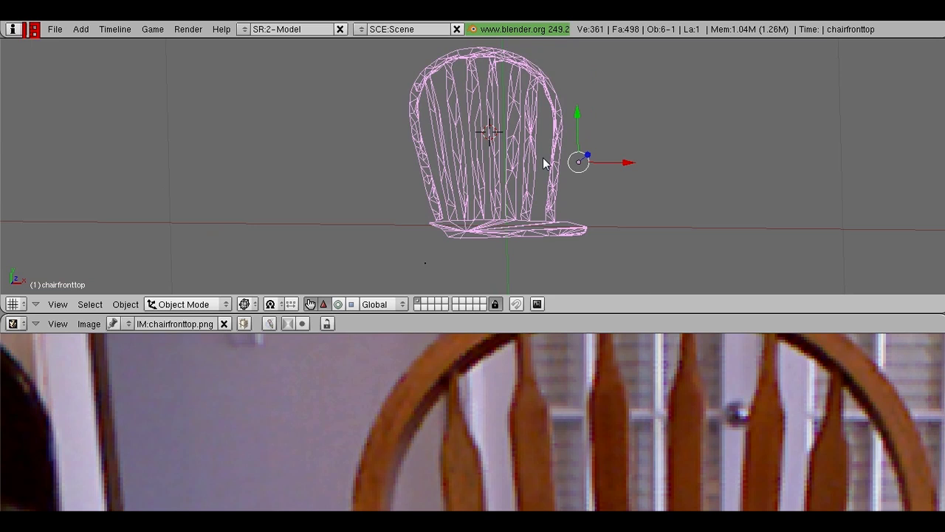
scroll(541, 357, down, 4)
Frame the whole reference photo, view the chair slightly from above, and place the 3D cursor beside it
middle_drag(540, 356, 568, 396)
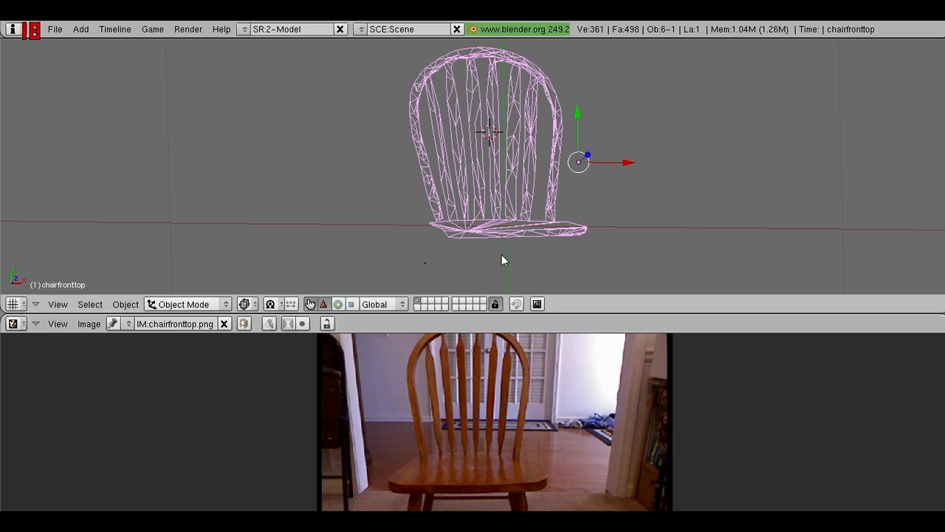
middle_drag(502, 258, 585, 172)
mouse_move(586, 171)
middle_down()
mouse_move(590, 153)
mouse_move(575, 166)
middle_up()
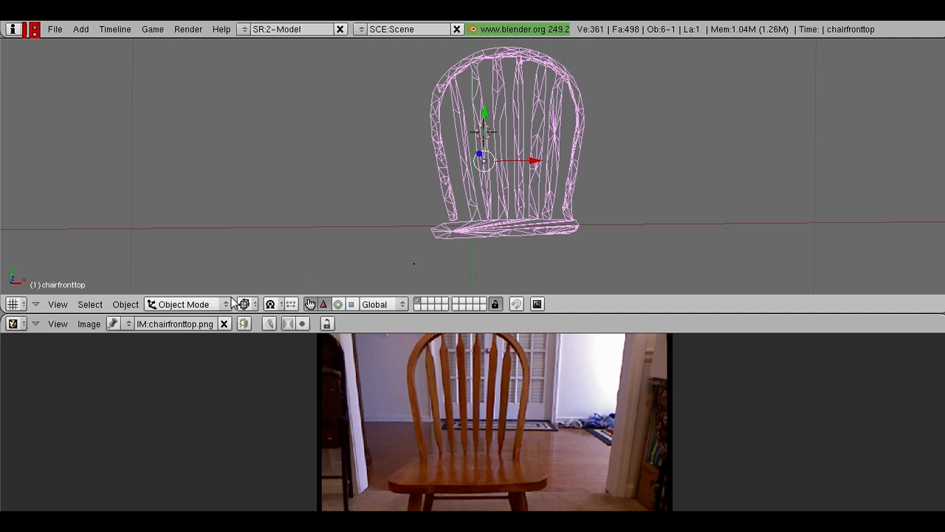
middle_drag(557, 137, 563, 128)
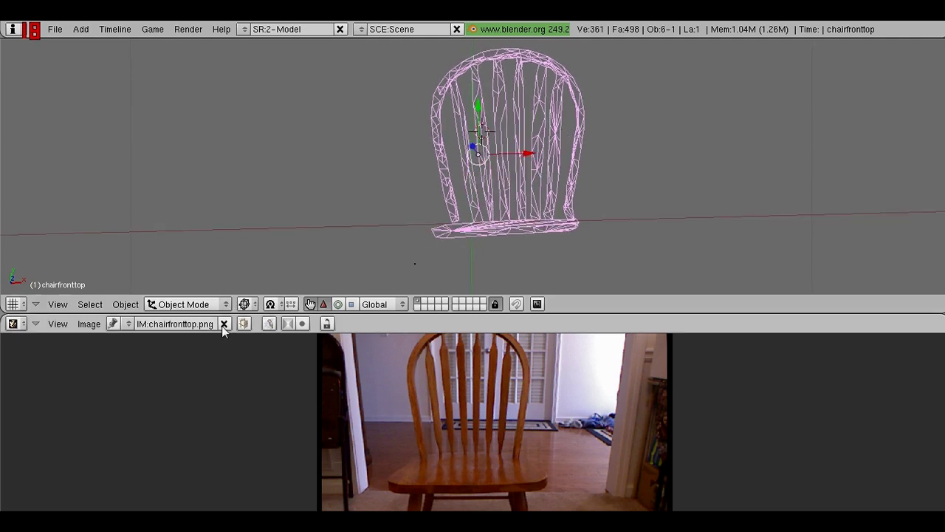
click(381, 196)
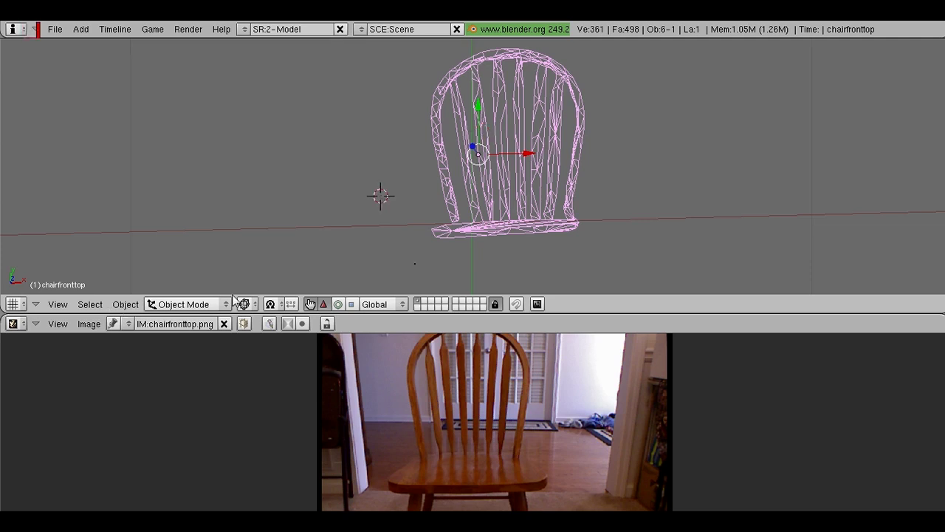
Show the chair textured from the photo and shift it a short distance along the global X axis
key(alt+z)
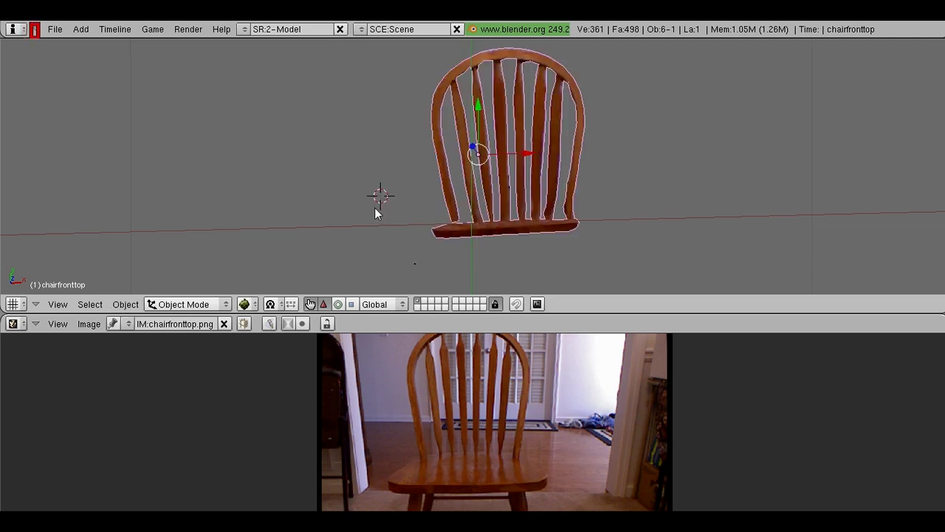
middle_drag(374, 208, 633, 144)
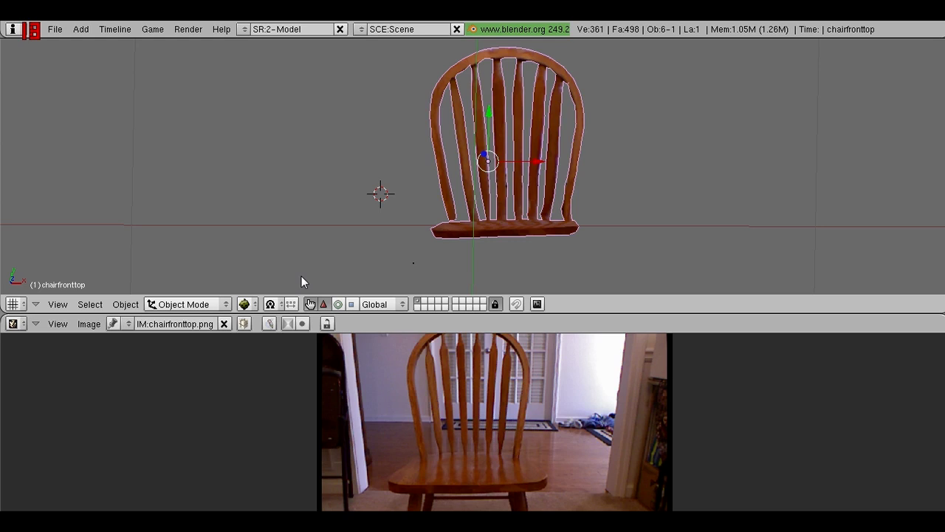
key(g)
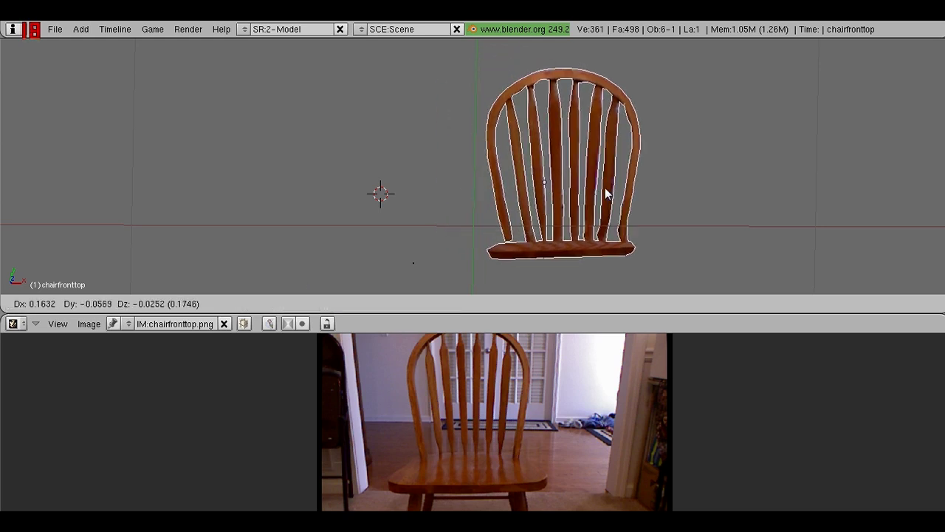
key(z)
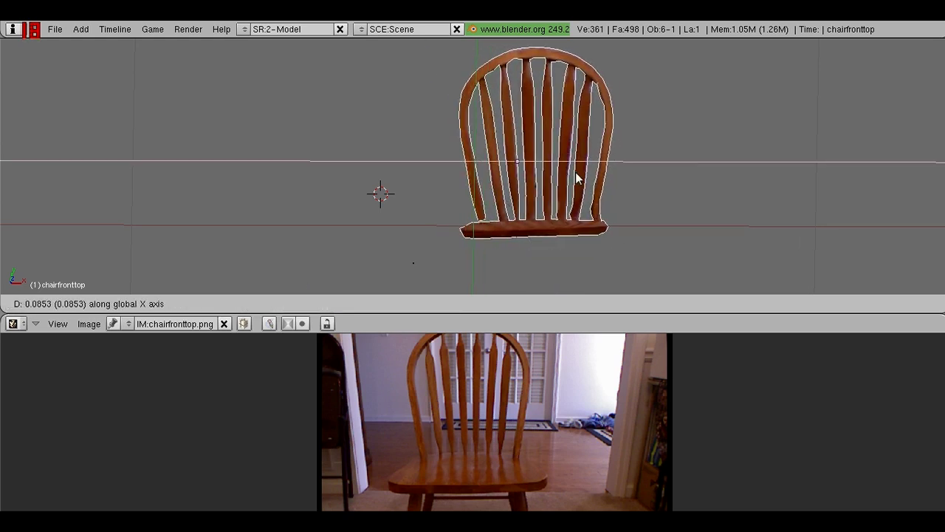
click(576, 178)
middle_drag(576, 177, 642, 196)
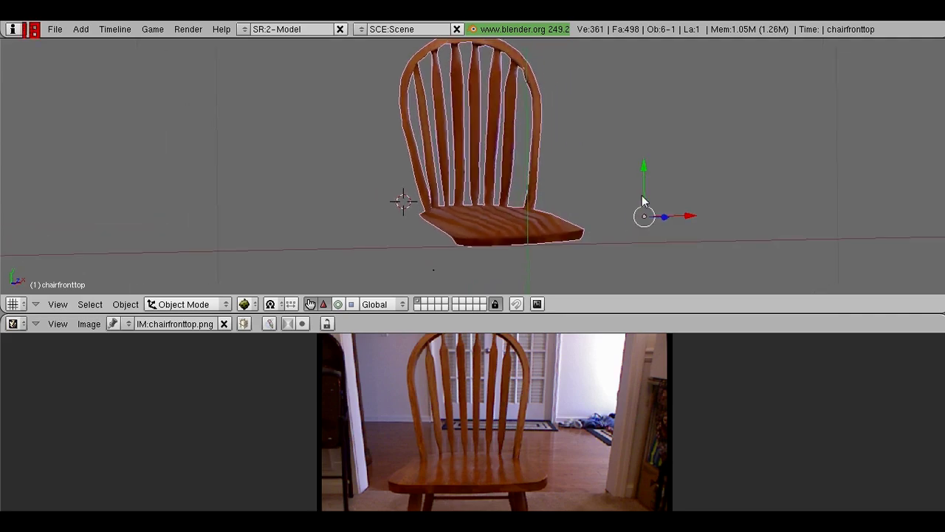